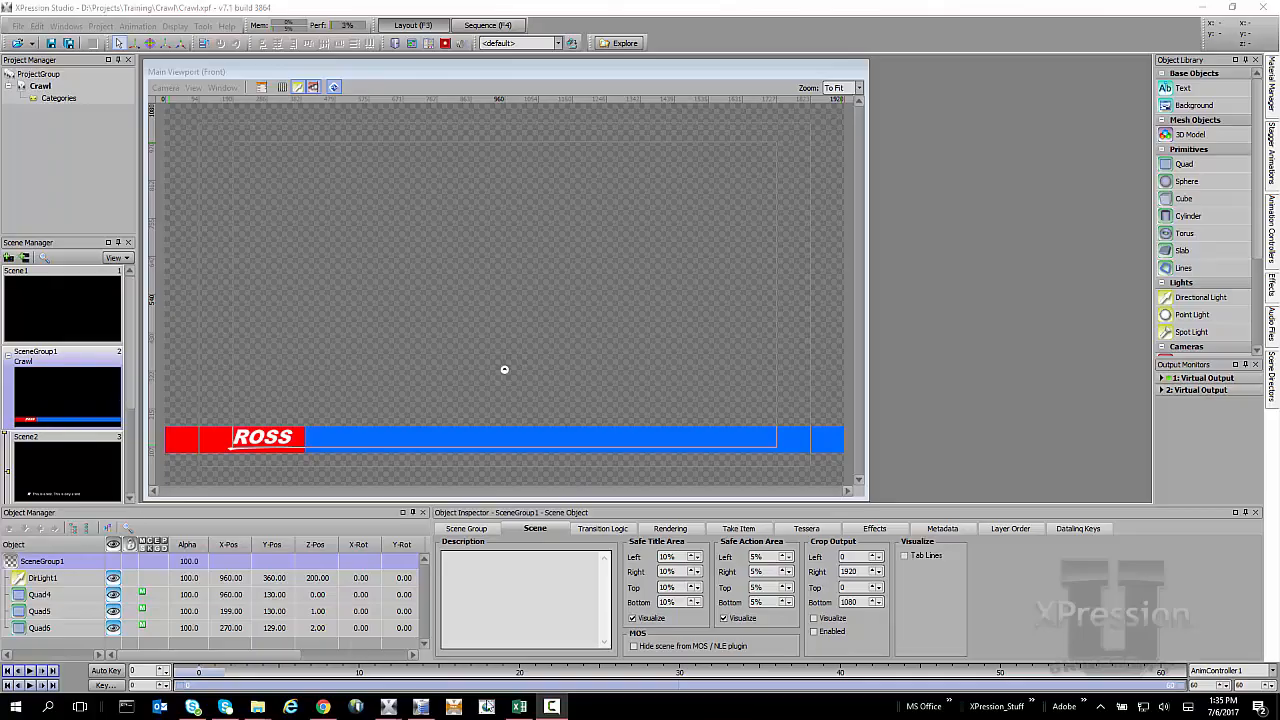
Switch to the Excel workbook and review the three rows of crawl text in column B.
click(519, 706)
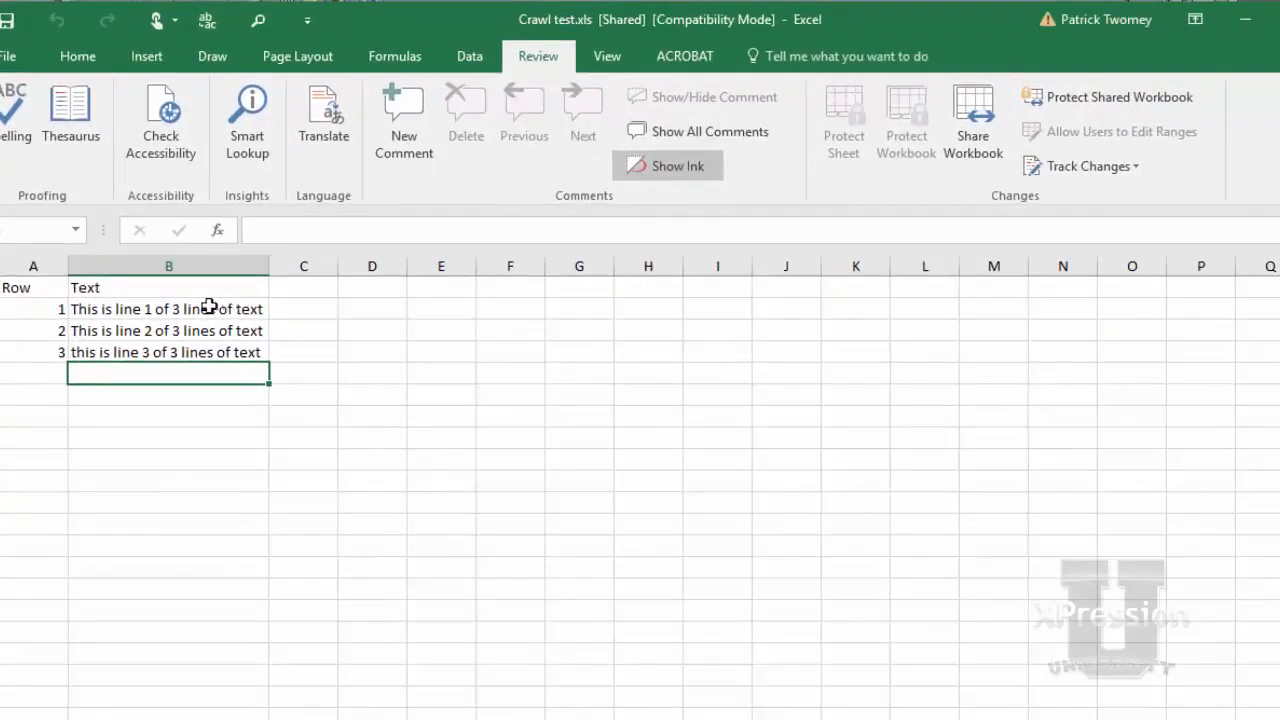
click(143, 307)
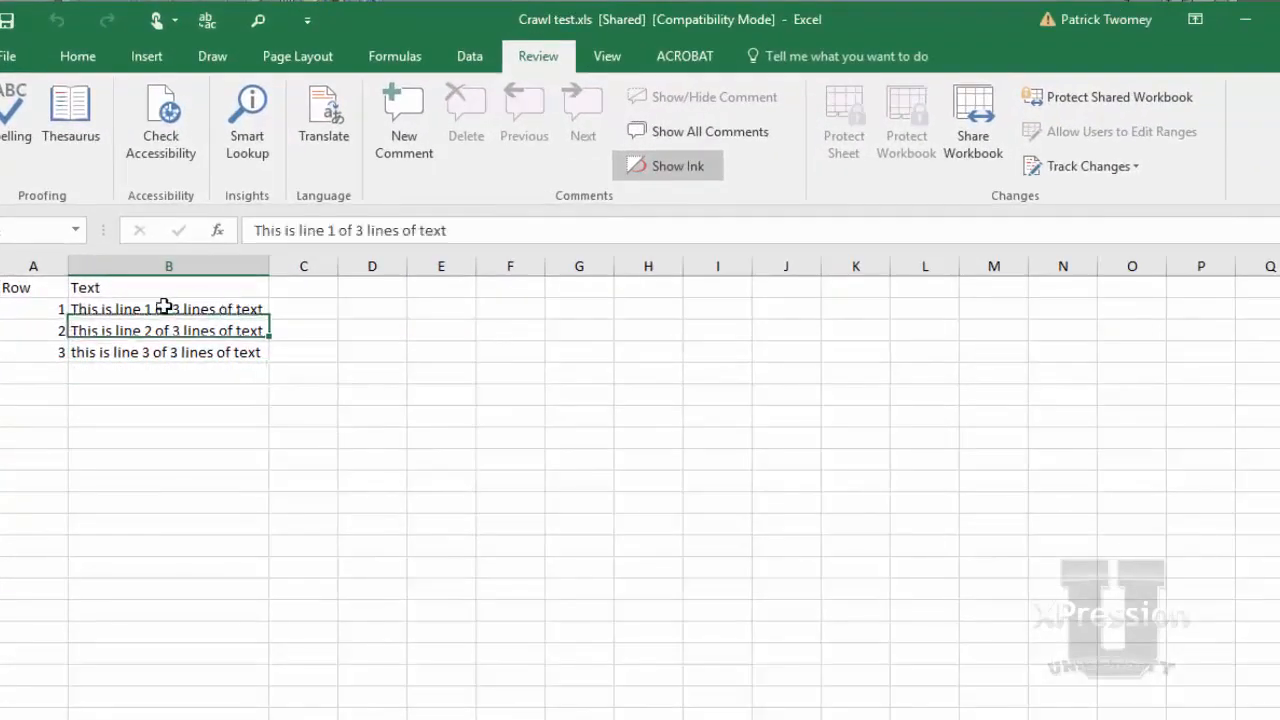
click(121, 330)
click(123, 367)
click(121, 348)
click(112, 329)
click(110, 308)
click(120, 348)
click(125, 331)
click(127, 310)
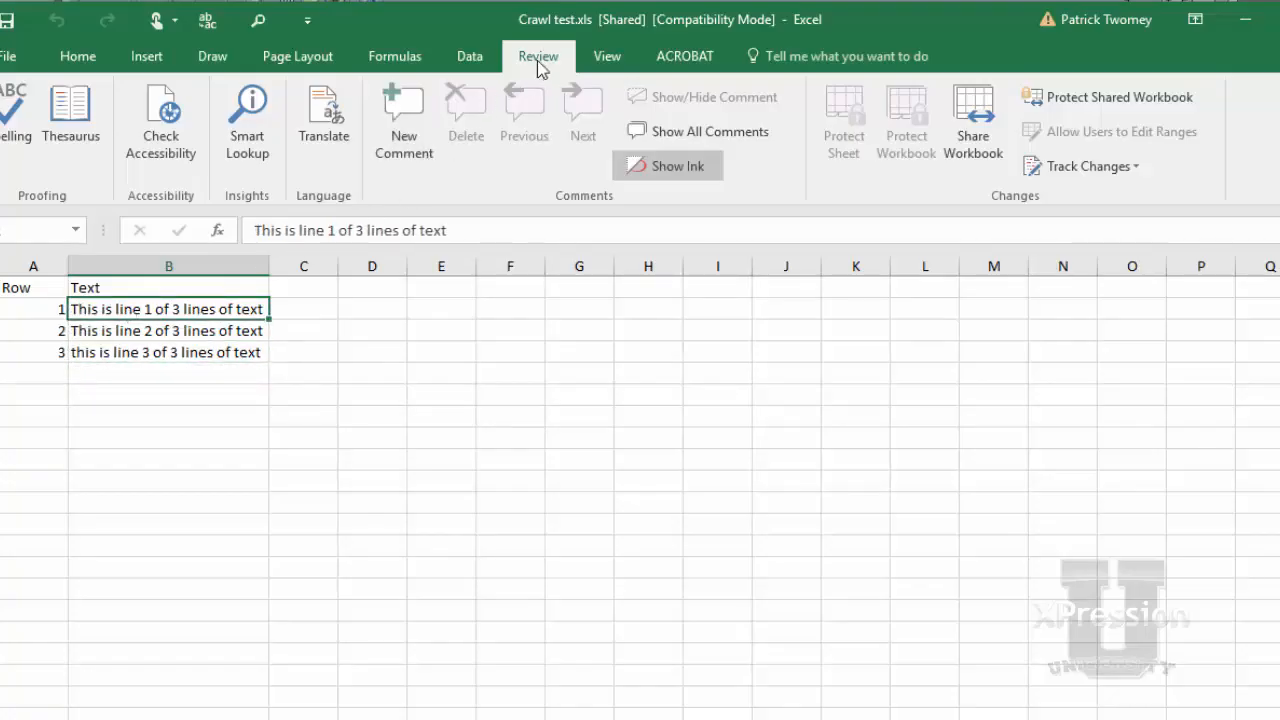
Check the Share Workbook settings allowing multi-user changes, confirm them, and minimize the workbook window.
click(985, 118)
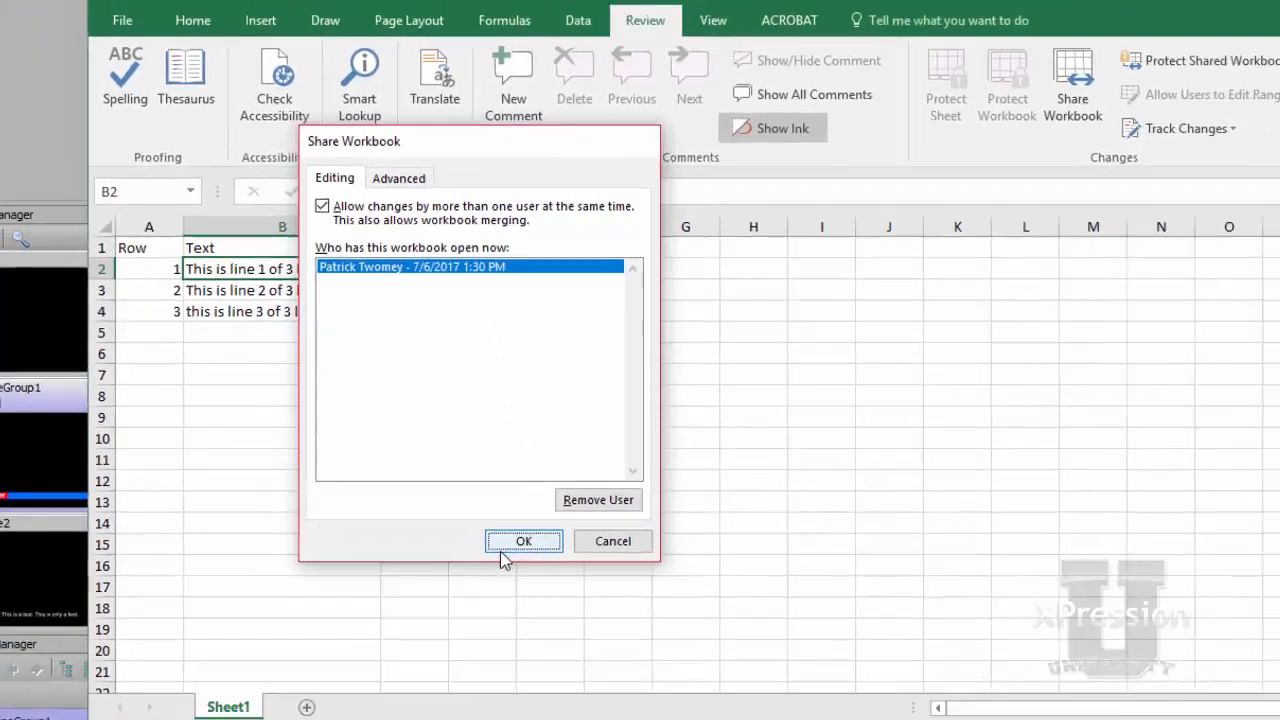
click(658, 656)
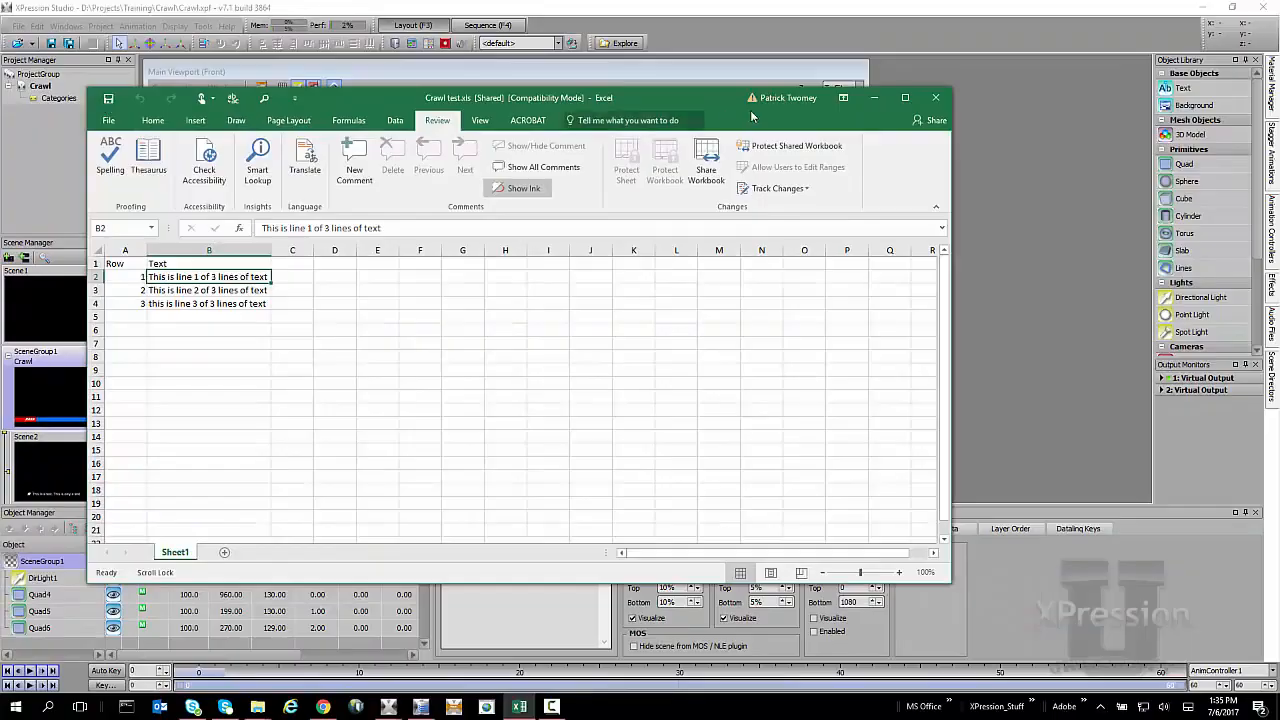
click(874, 97)
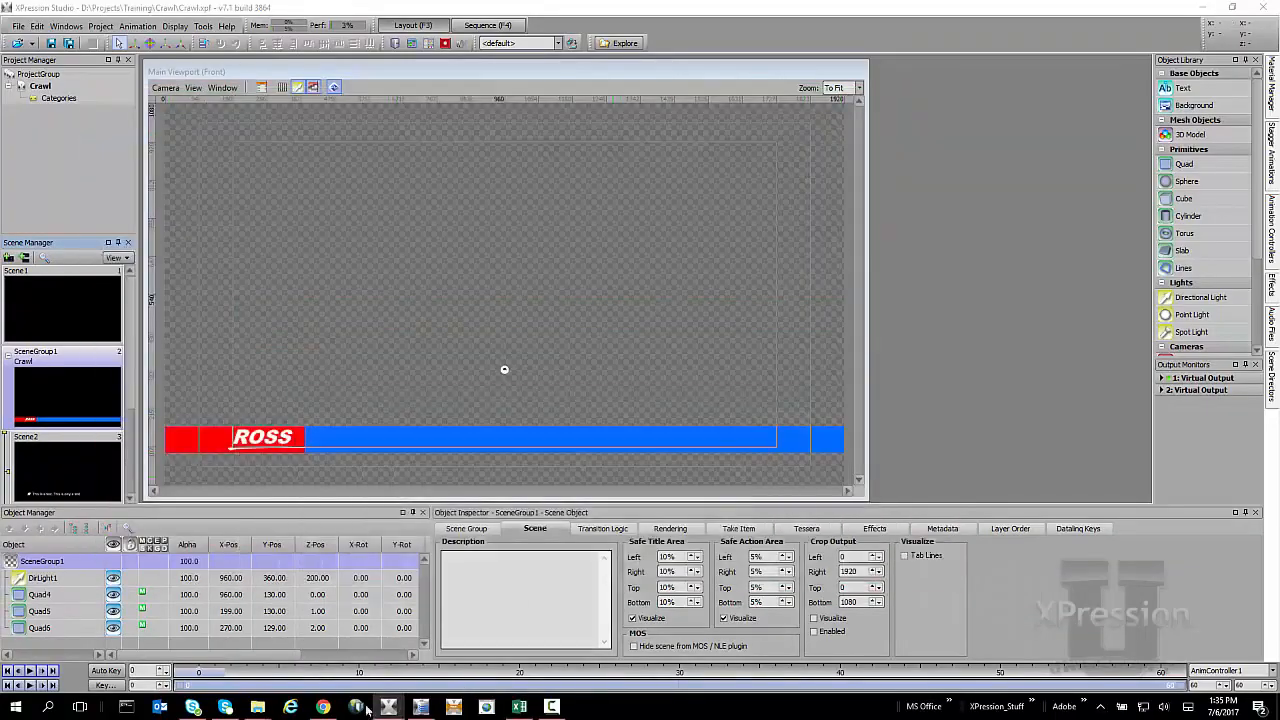
Copy the file path of Crawl test.xls from the Desktop folder, then close the file browser.
mouse_move(257, 706)
click(287, 683)
click(345, 567)
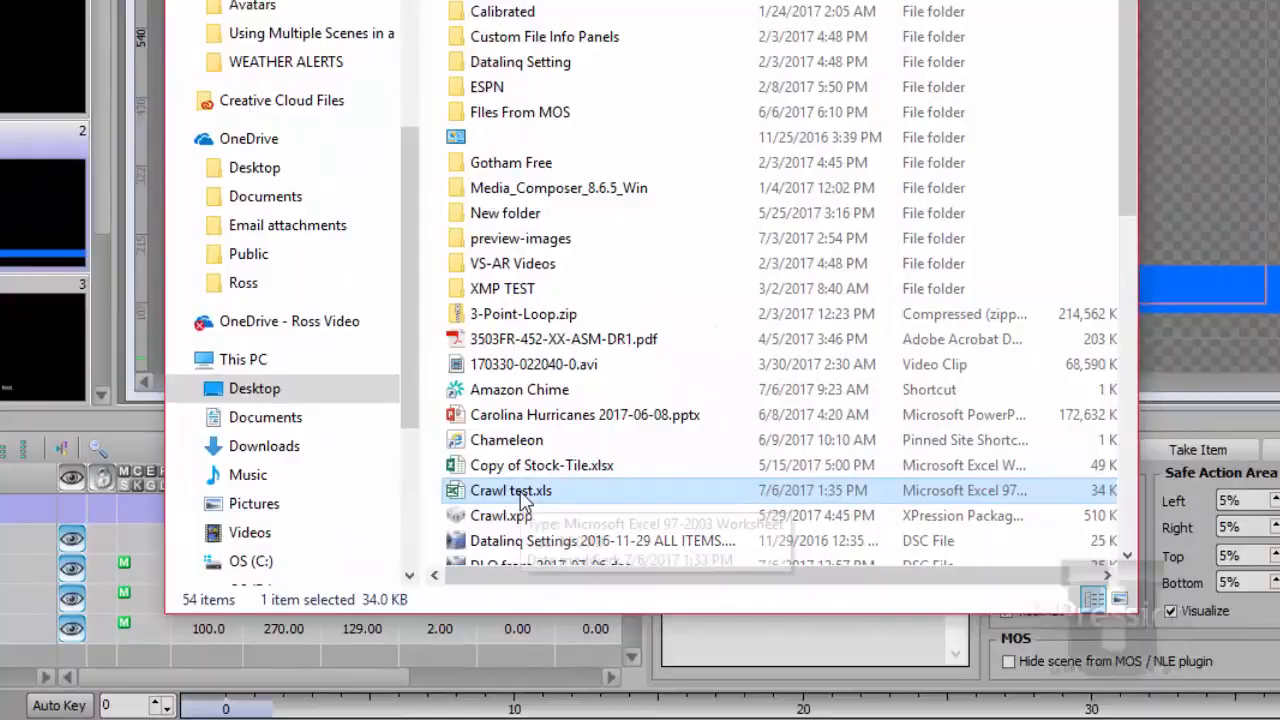
right_click(522, 500)
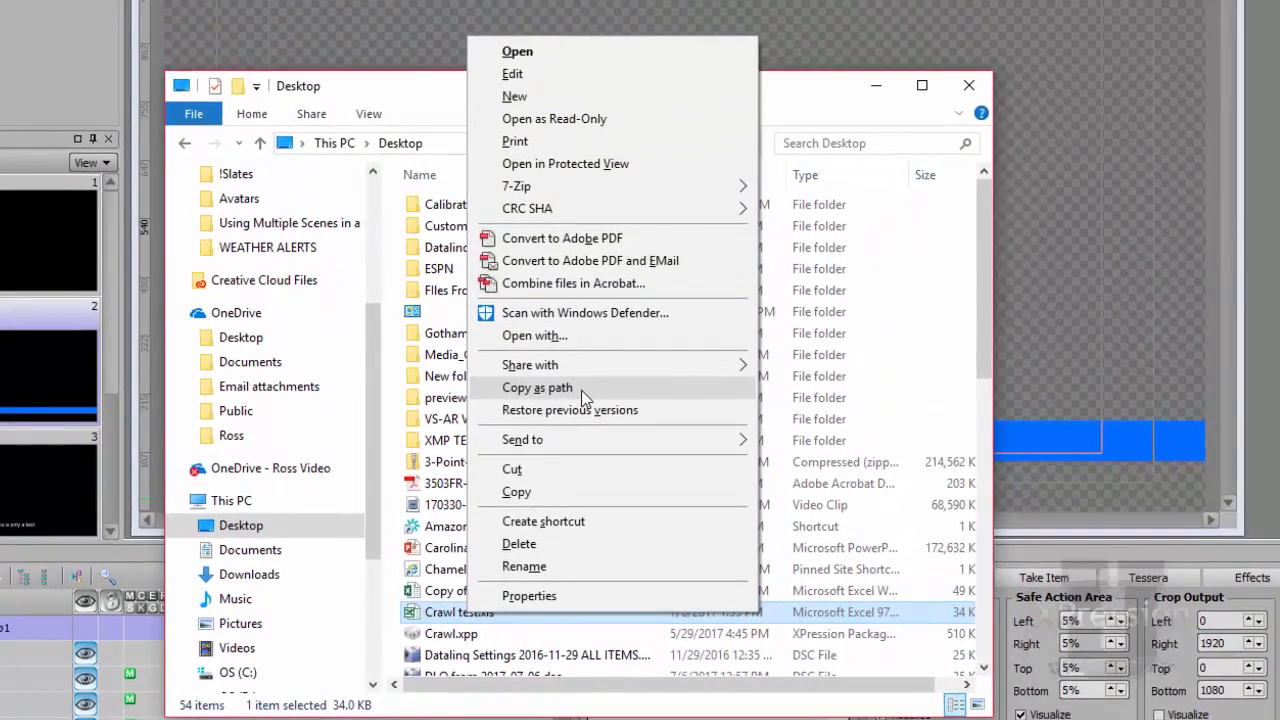
click(538, 388)
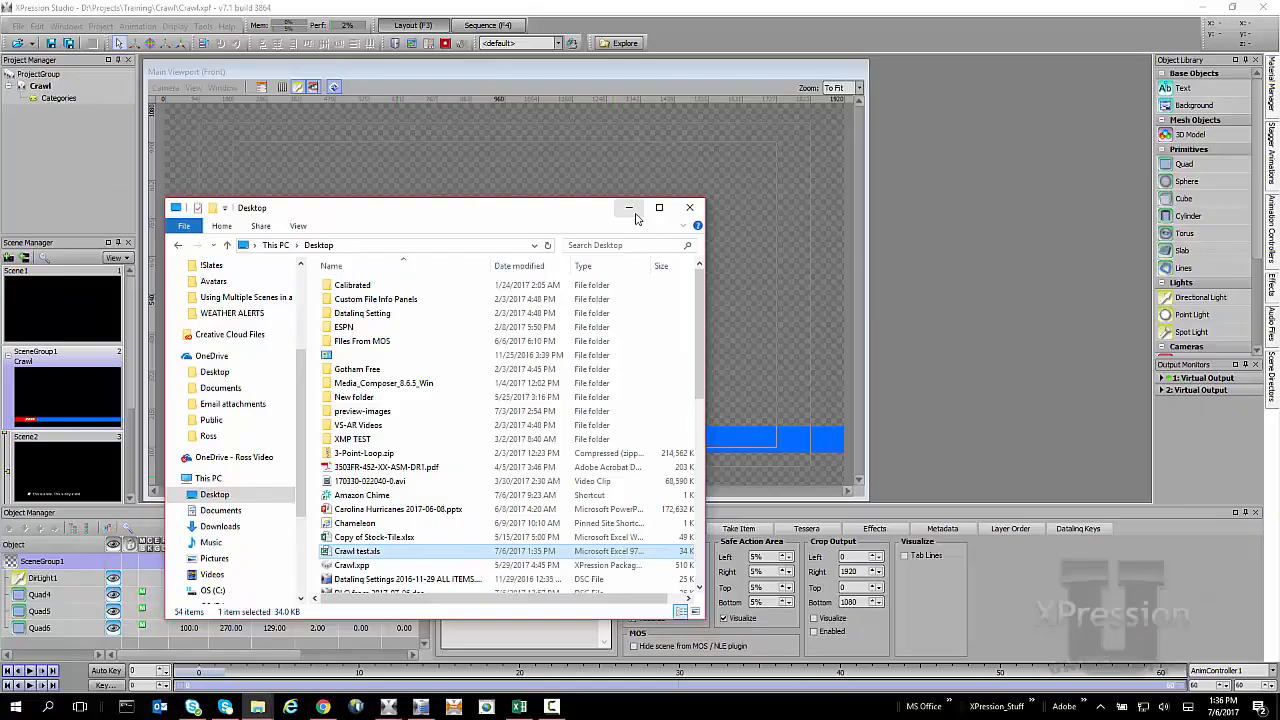
click(885, 95)
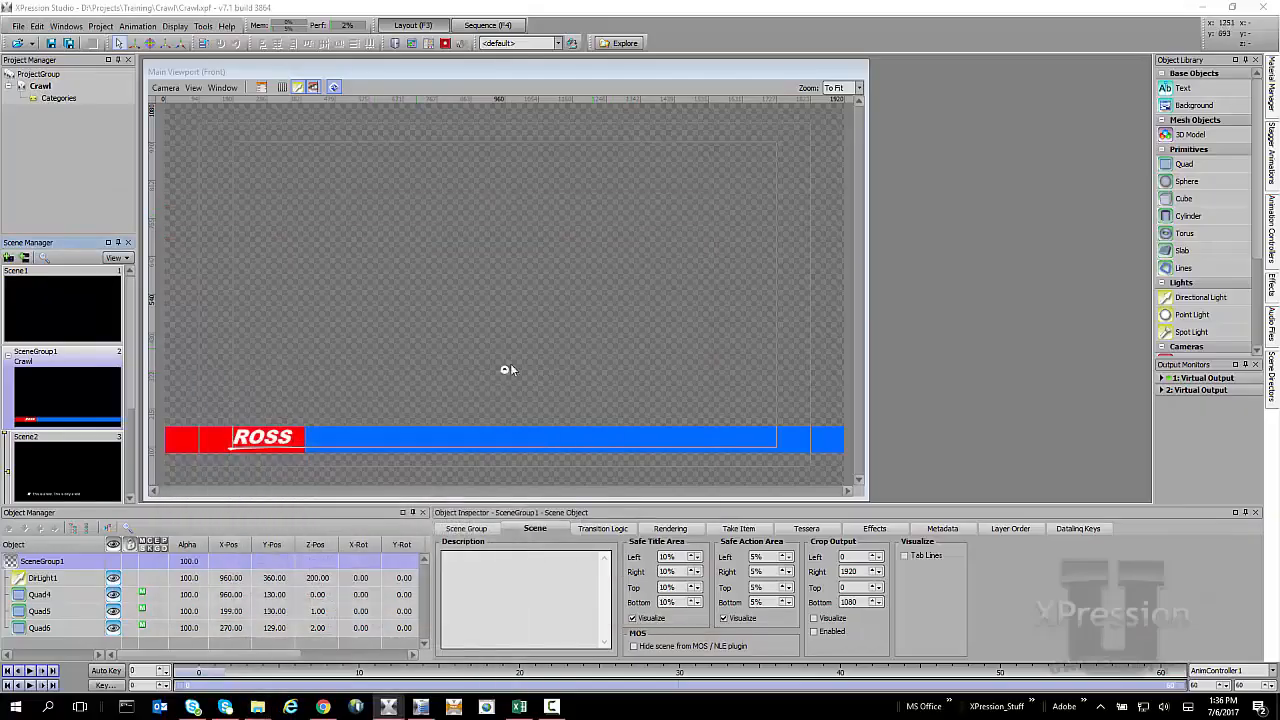
Open the DataLinq Server and add a new ADODB DataLinq Source.
click(420, 706)
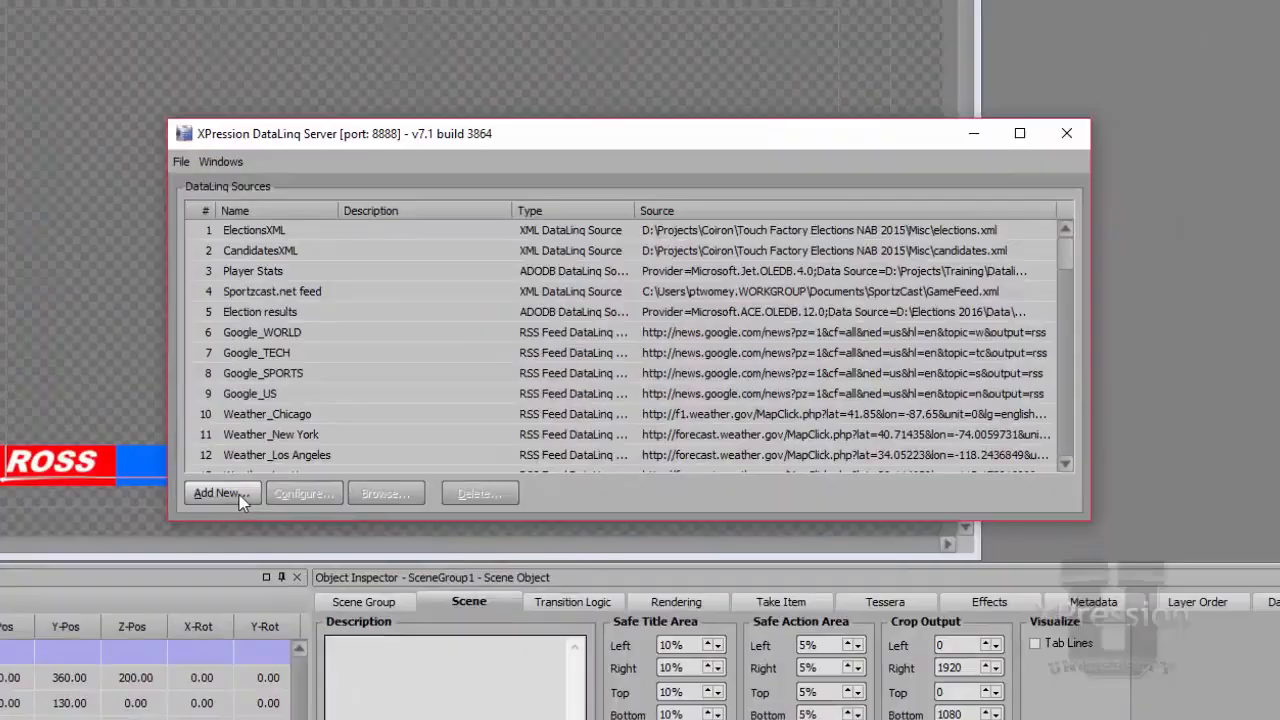
click(262, 488)
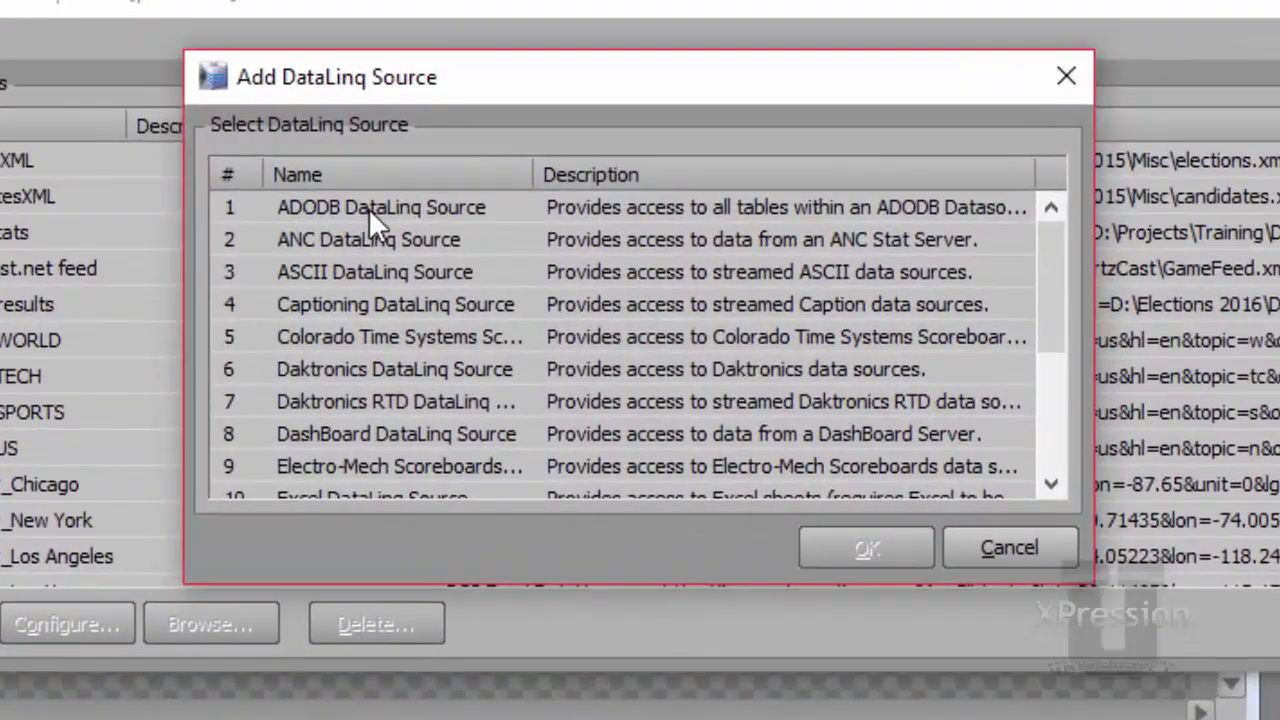
click(465, 251)
click(807, 538)
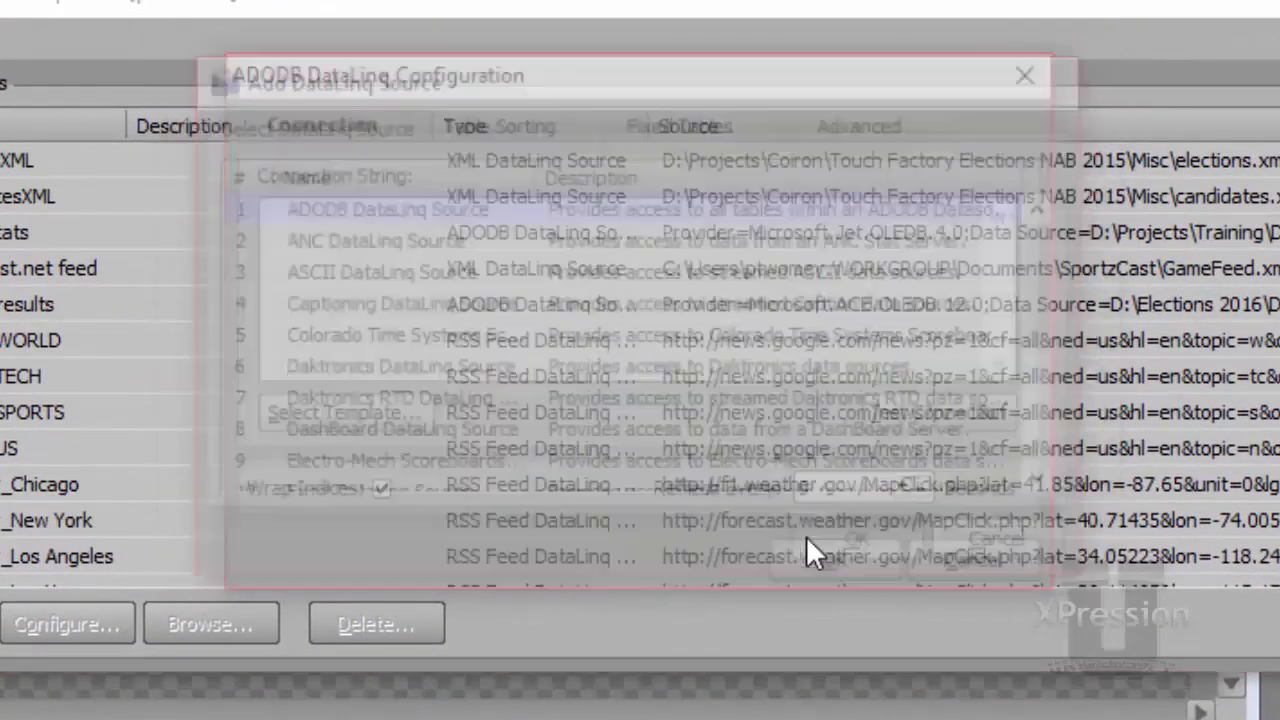
Apply the Excel connection string template to the ADODB source configuration.
click(306, 412)
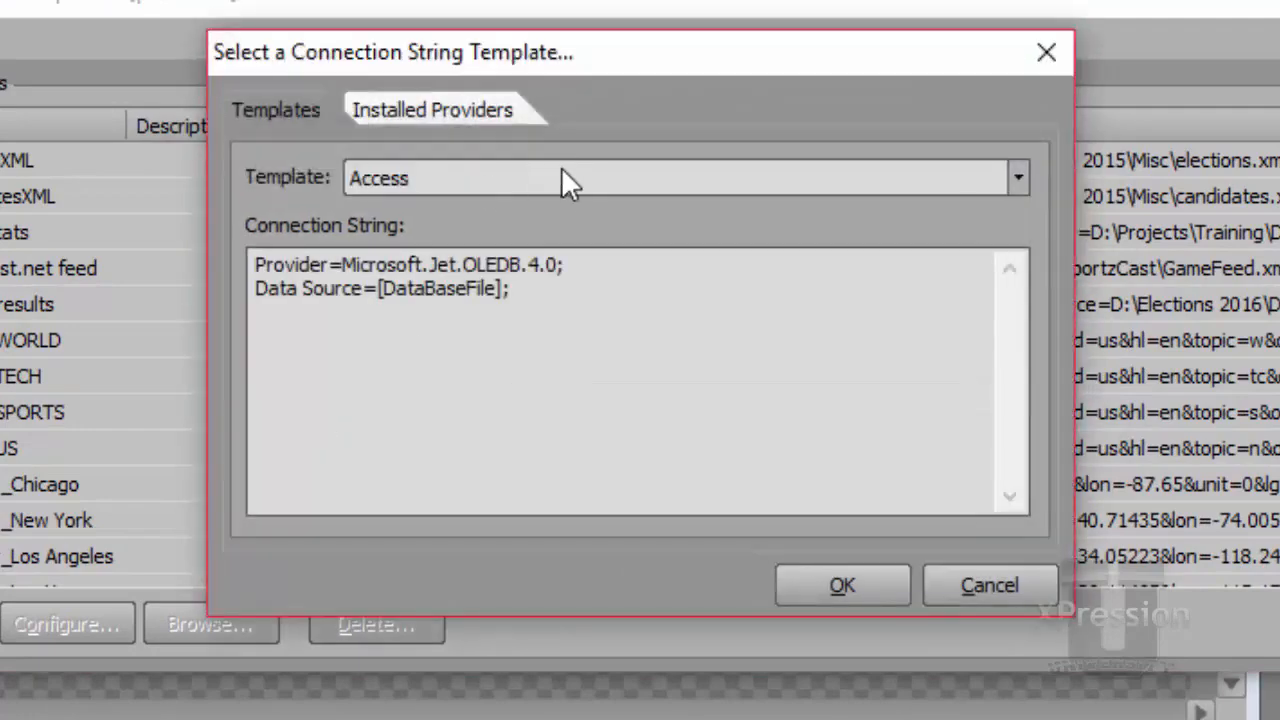
click(562, 170)
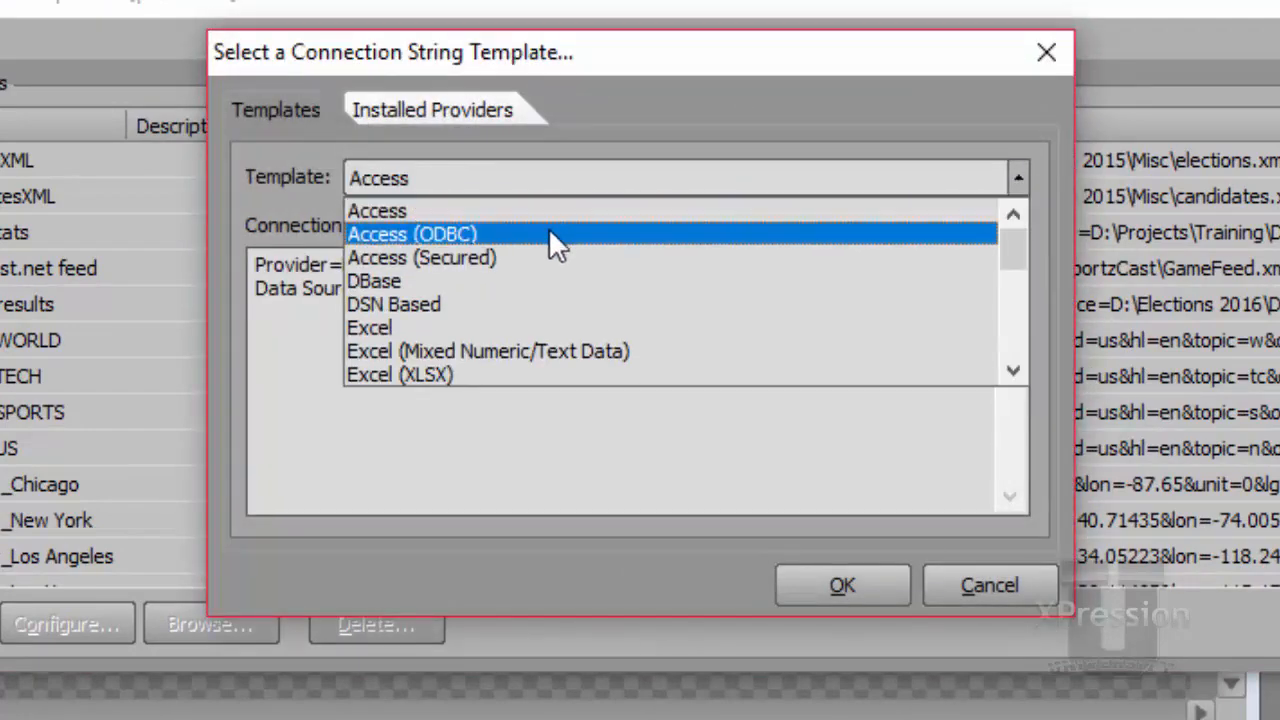
click(537, 330)
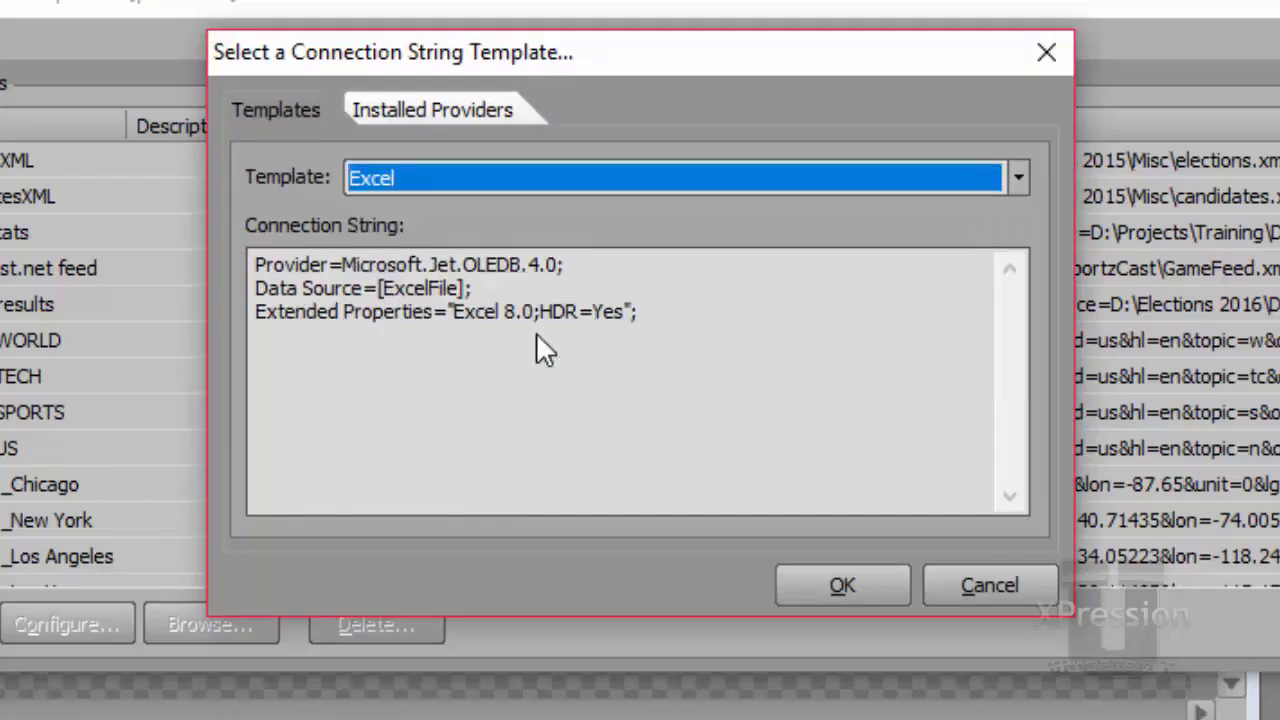
click(838, 586)
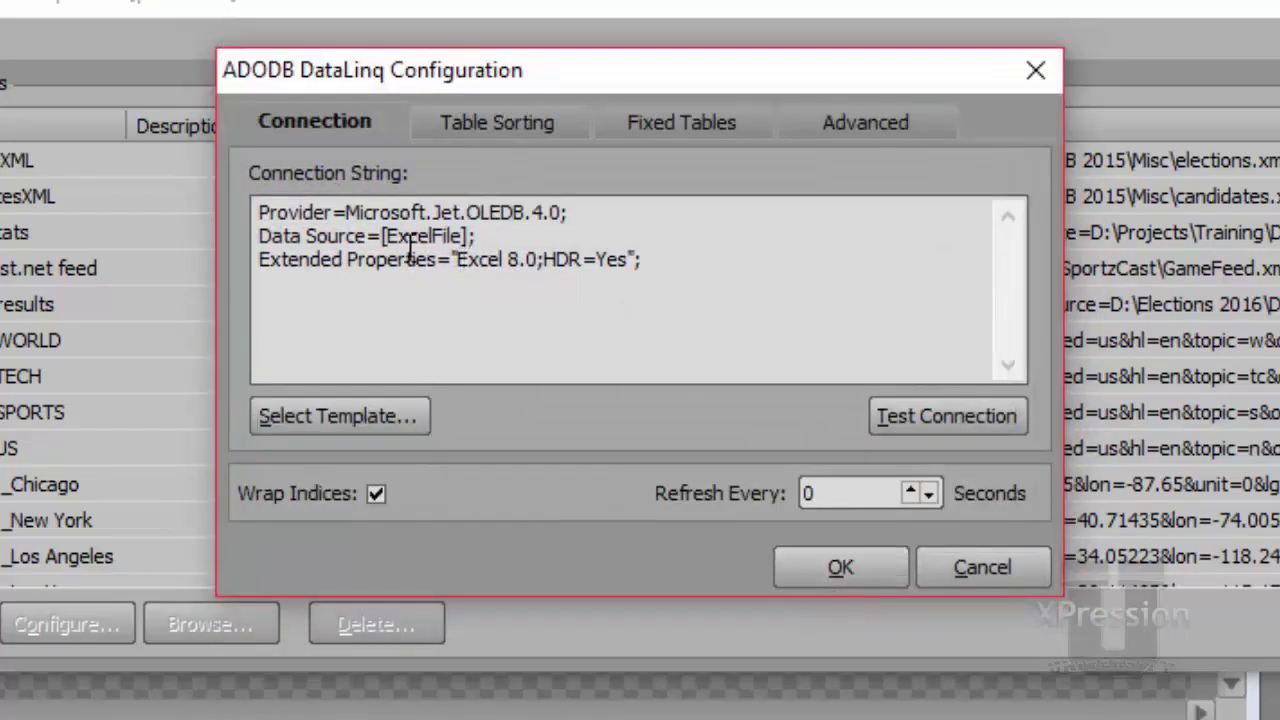
Replace the [ExcelFile] placeholder in the connection string with the copied path to Crawl test.xls.
click(385, 238)
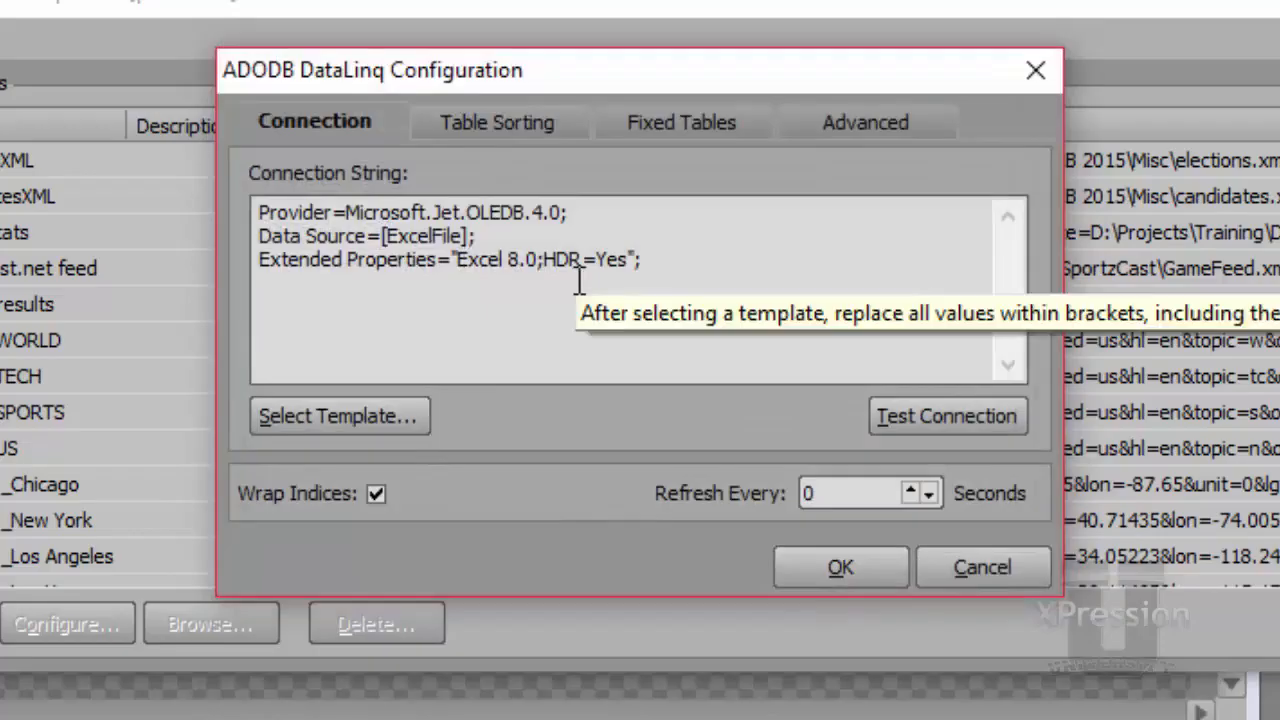
key(shift+Right)
key(shift+Right)
key(shift+Right)
key(shift+Right)
key(shift+Right)
key(shift+Right)
key(shift+Right)
key(shift+Right)
key(shift+Right)
key(shift+Right)
key(shift+Right)
key(shift+Right)
key(Delete)
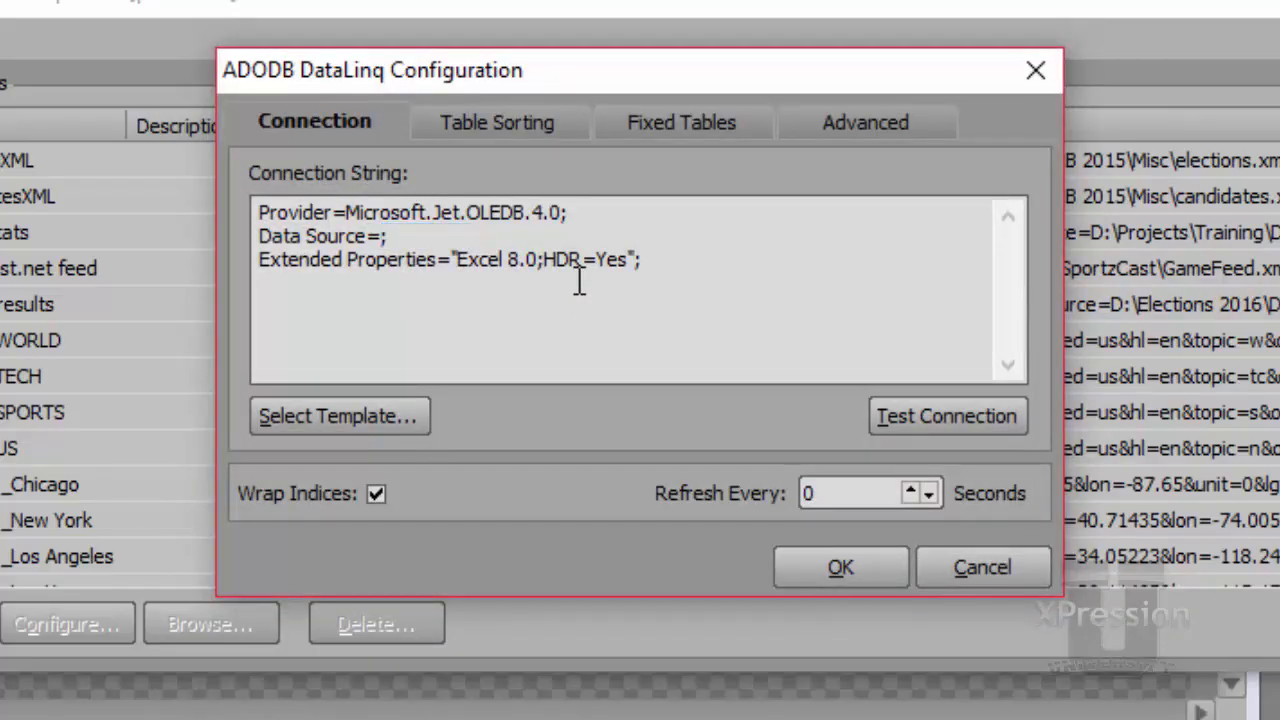
key(ctrl+v)
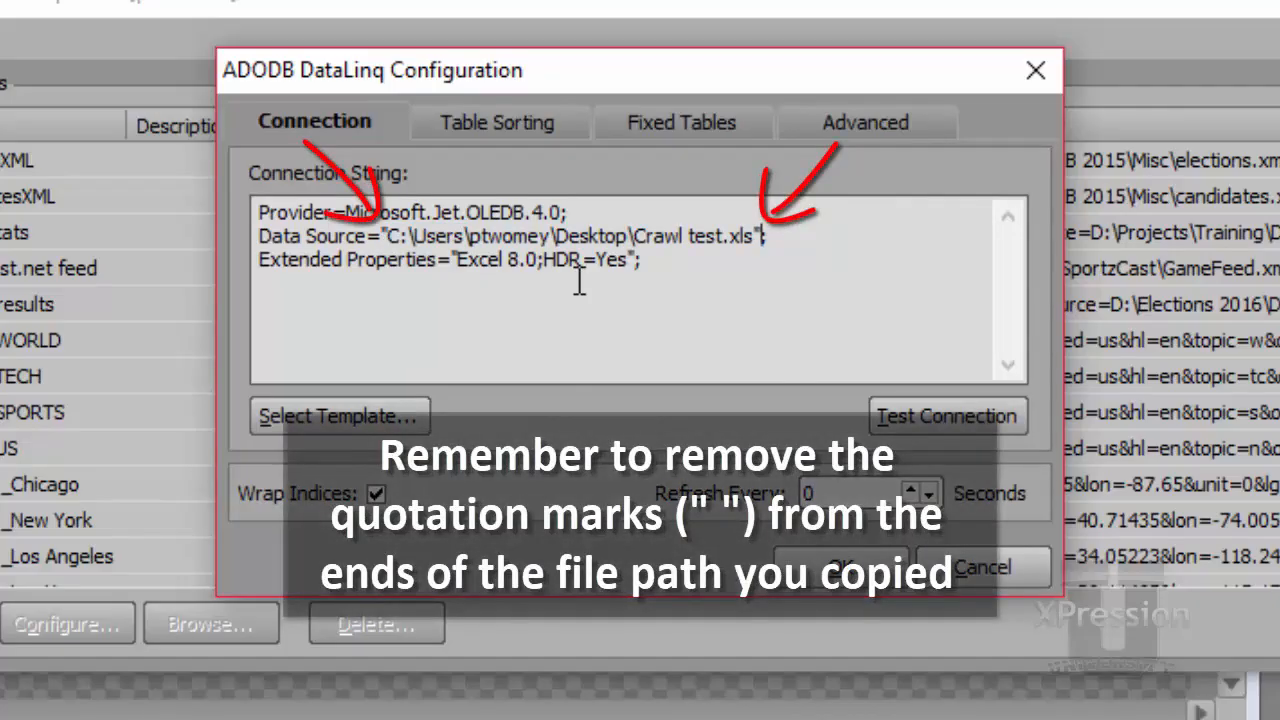
Remove the quotation marks surrounding the pasted file path in the connection string.
key(BackSpace)
key(Left)
key(Left)
key(Left)
key(Left)
key(Left)
key(Left)
key(Left)
key(Left)
key(Left)
key(Left)
key(Left)
key(Left)
key(Left)
key(Left)
key(Left)
key(Left)
key(Left)
key(Left)
key(Left)
key(Left)
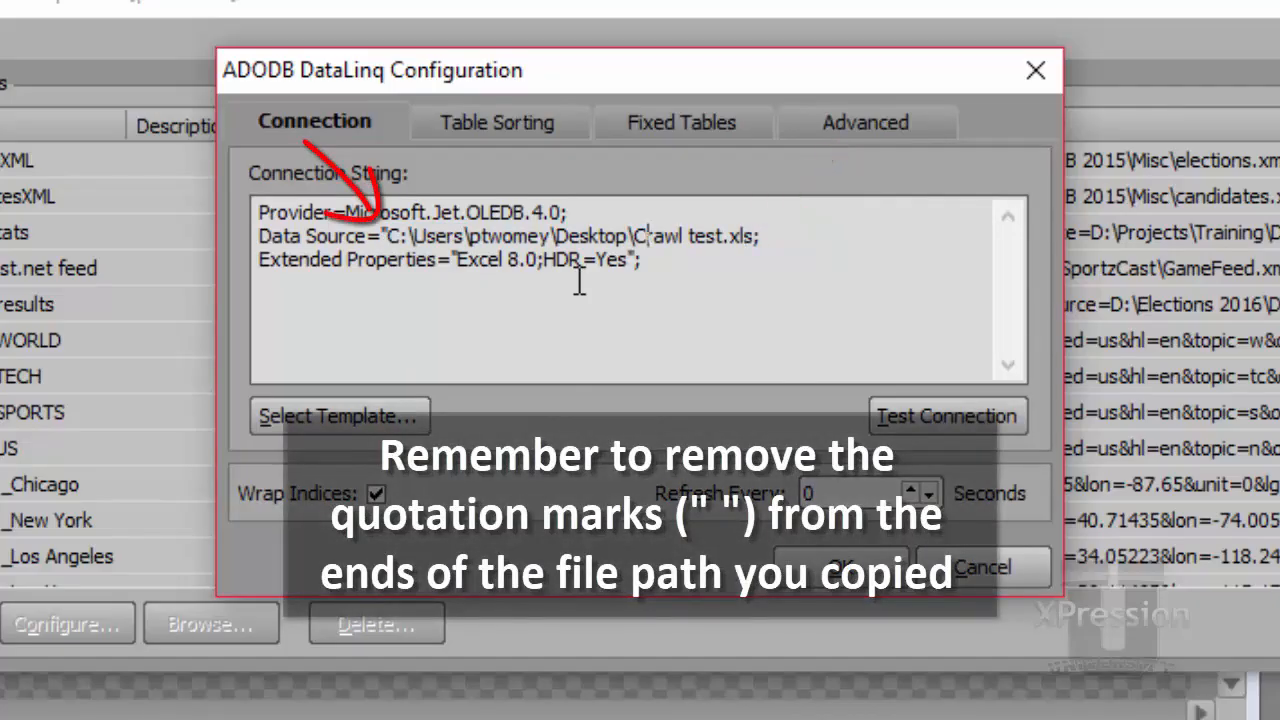
key(Left)
key(Left)
key(Left)
key(Left)
key(Left)
key(Left)
key(Left)
key(Left)
key(Left)
key(Left)
key(Left)
key(Left)
key(BackSpace)
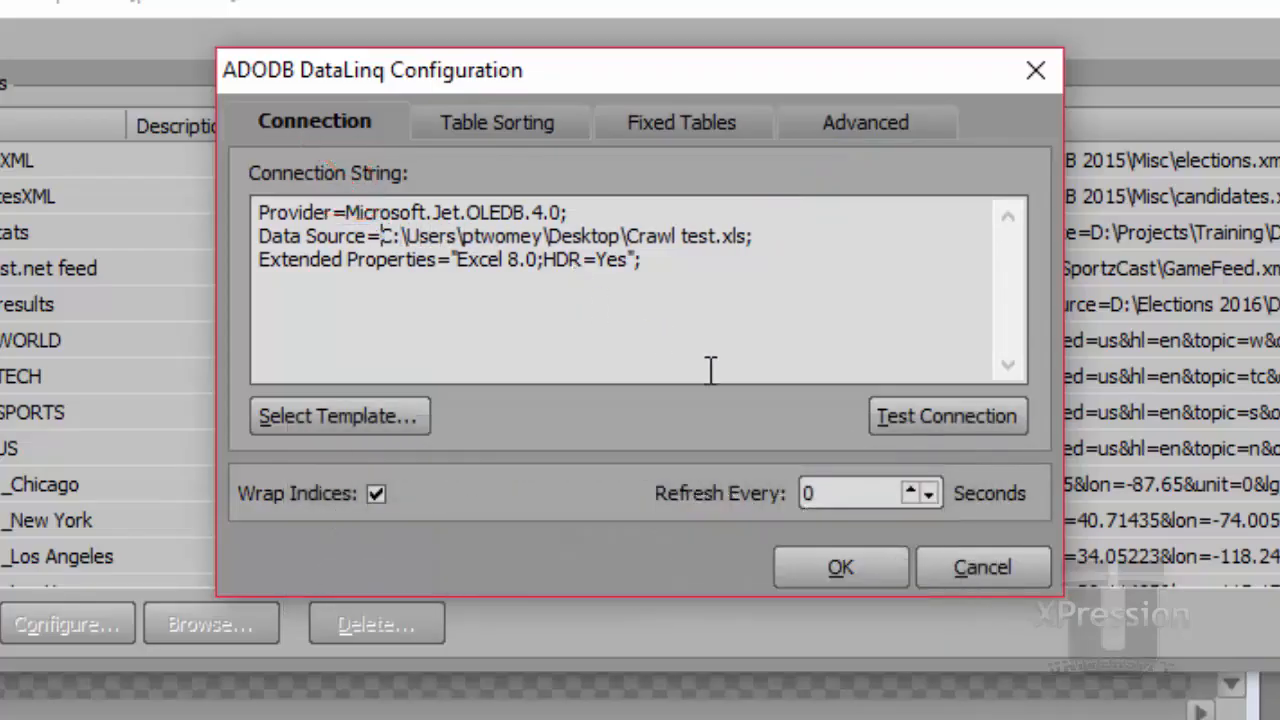
Test the connection, dismiss the result, and confirm the ADODB DataLinq configuration.
click(925, 415)
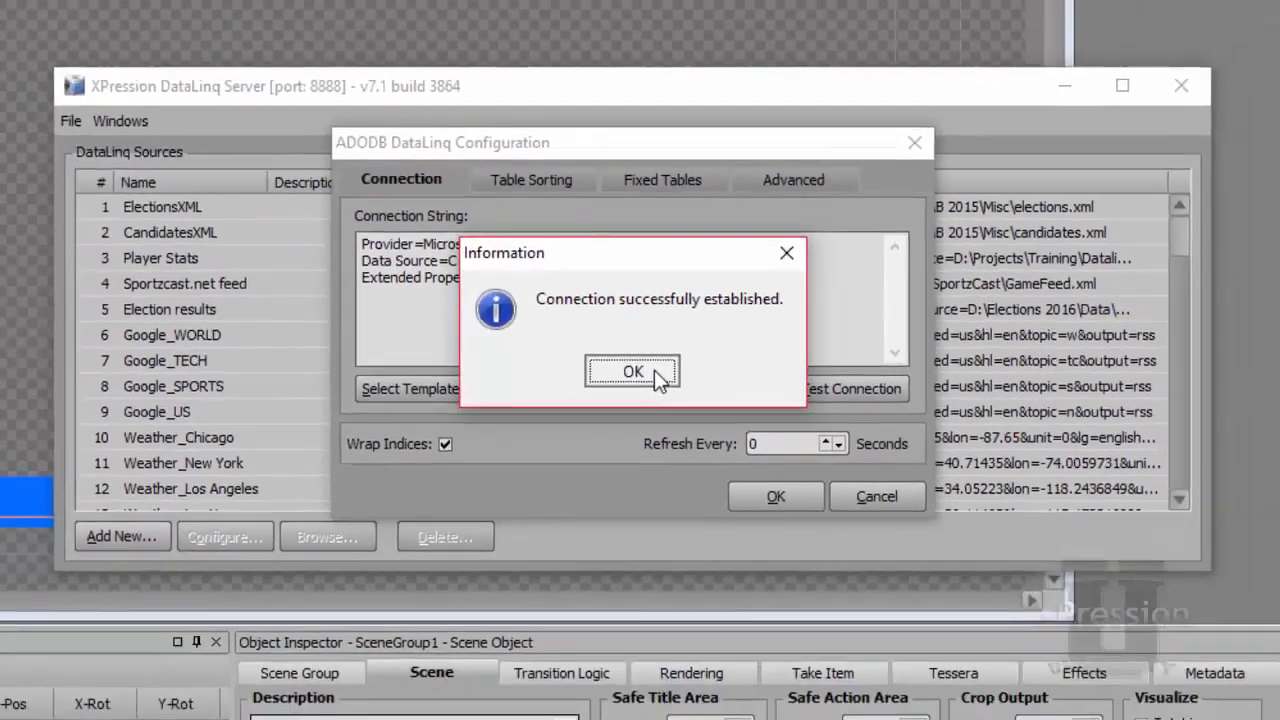
click(665, 390)
click(765, 463)
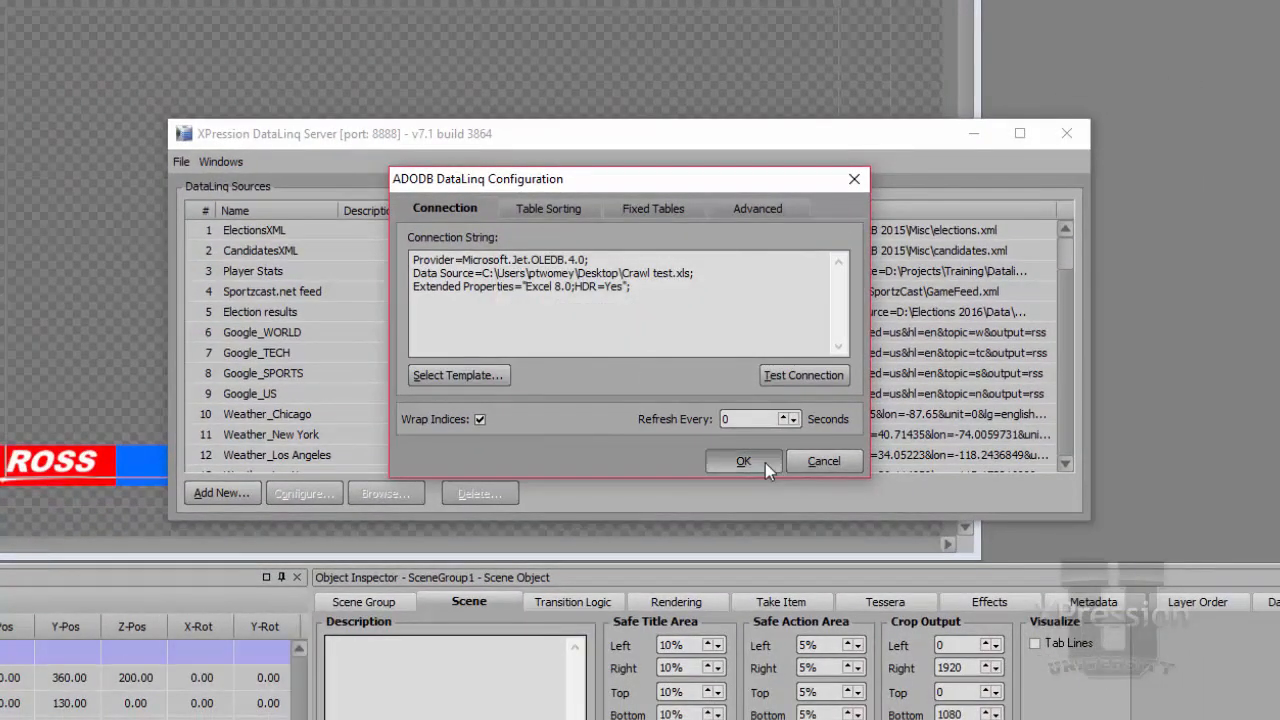
Name the new DataLinq source Crawl Tutorial.
text(Crawl Tutorial)
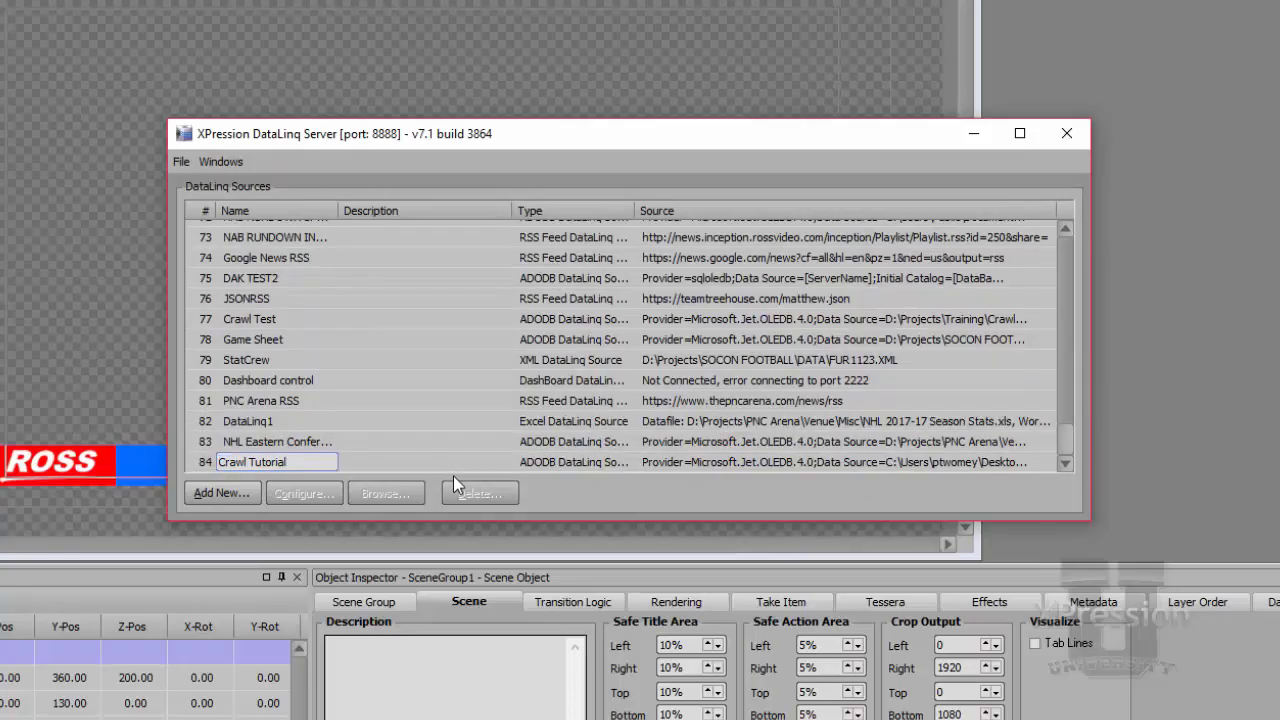
key(Return)
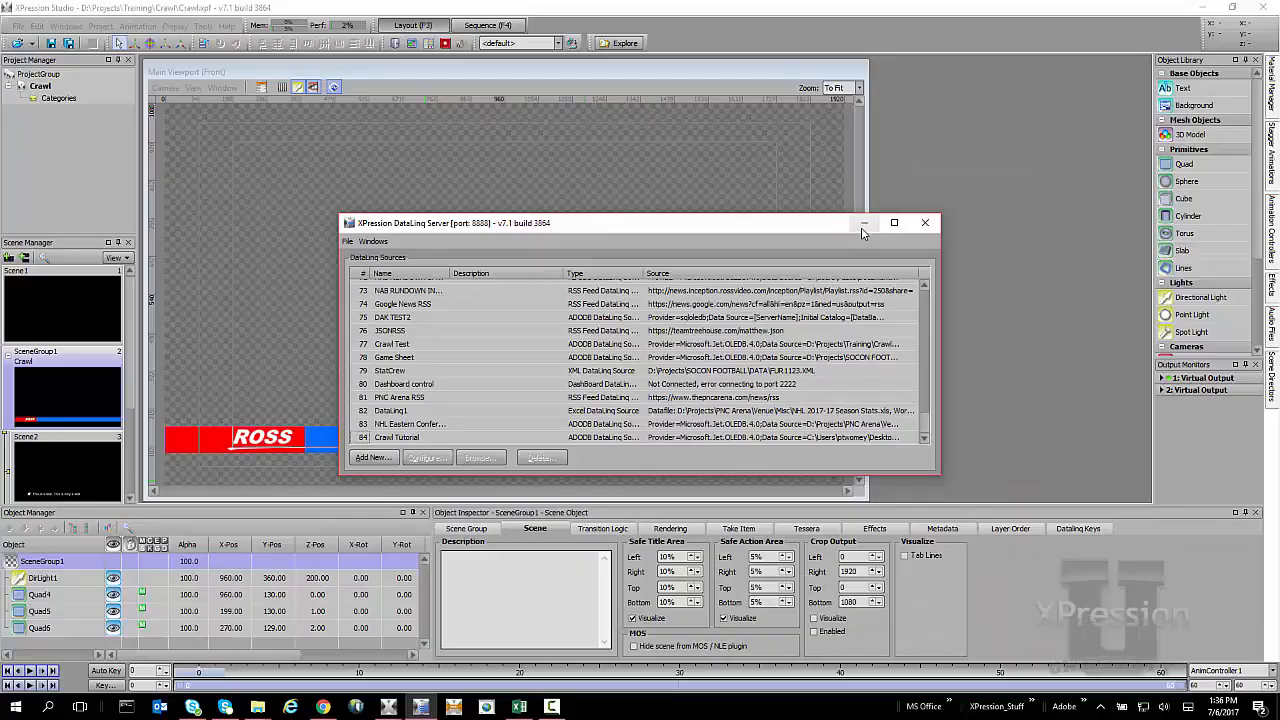
Minimize the DataLinq Server and add a DataLinq server LinqServer1 at localhost, port 8888, in the DataLinq Manager.
click(864, 225)
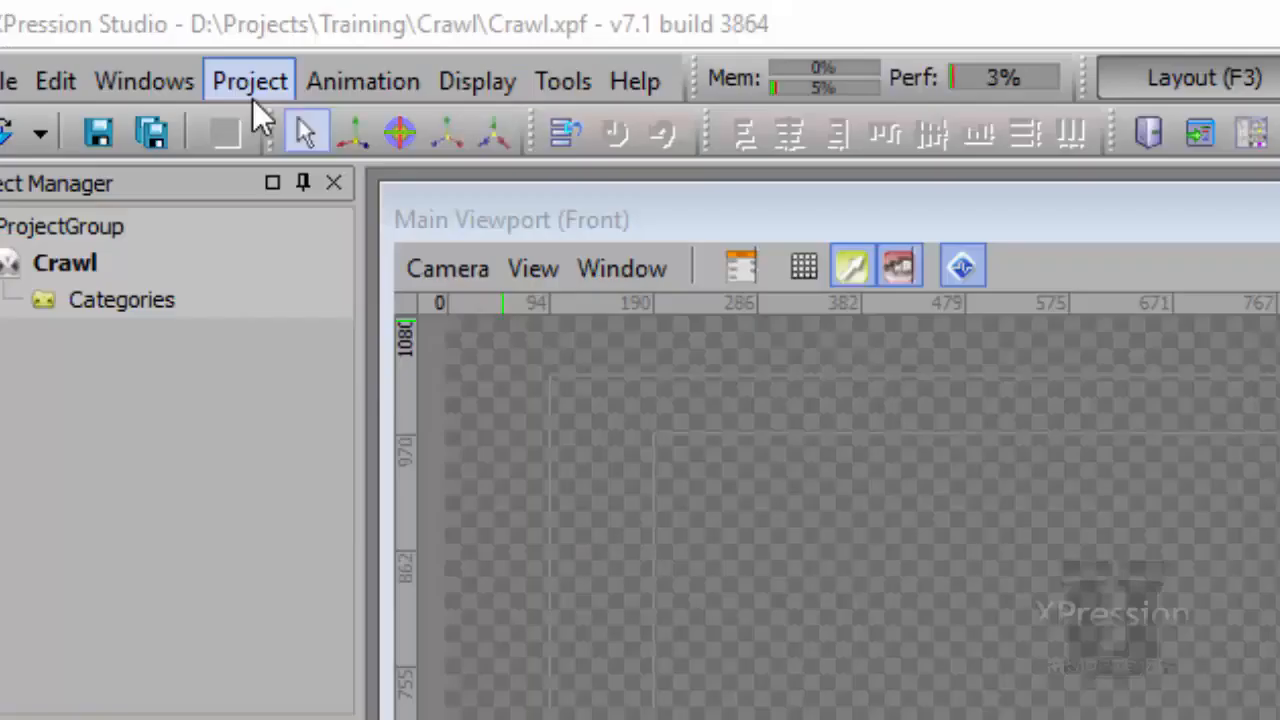
click(100, 31)
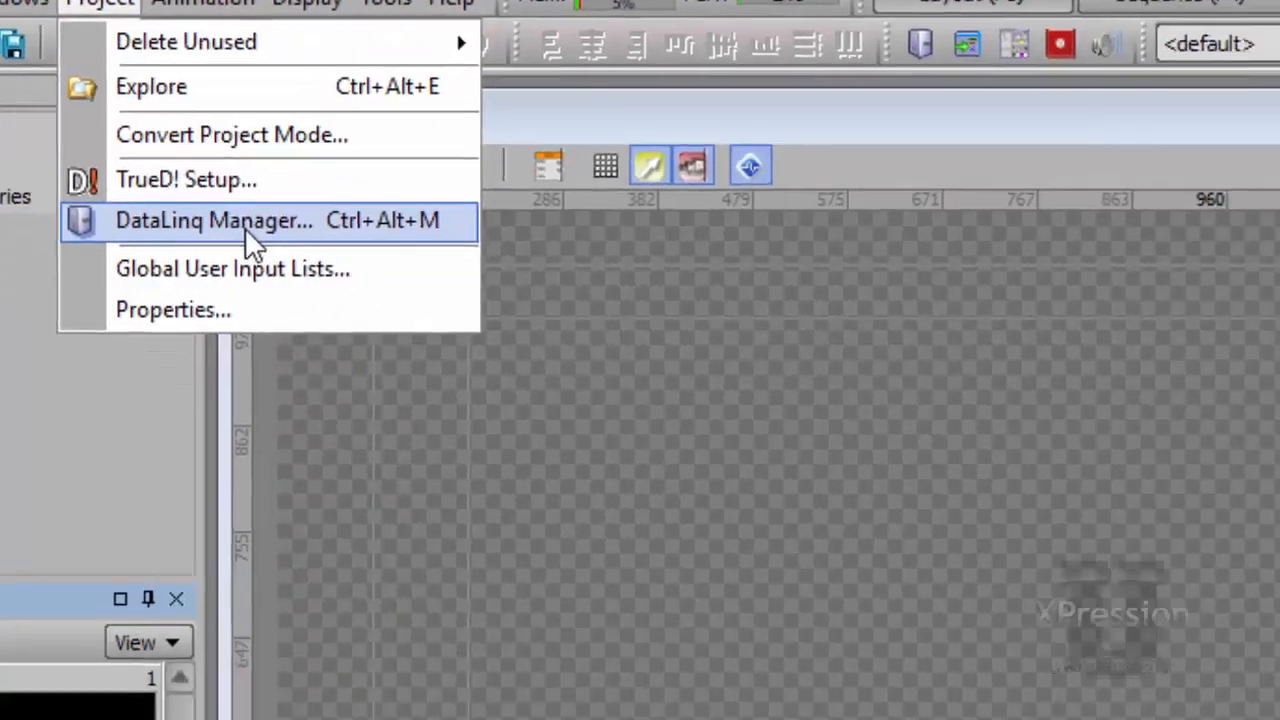
click(406, 332)
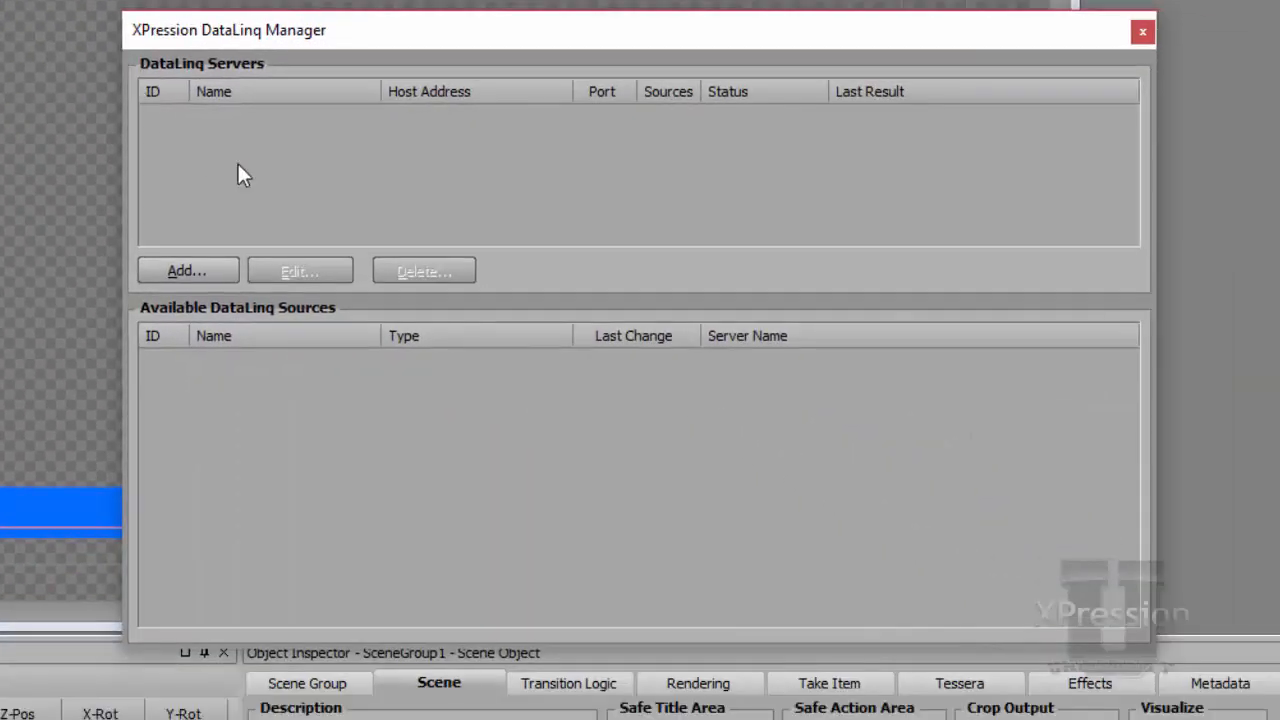
click(208, 271)
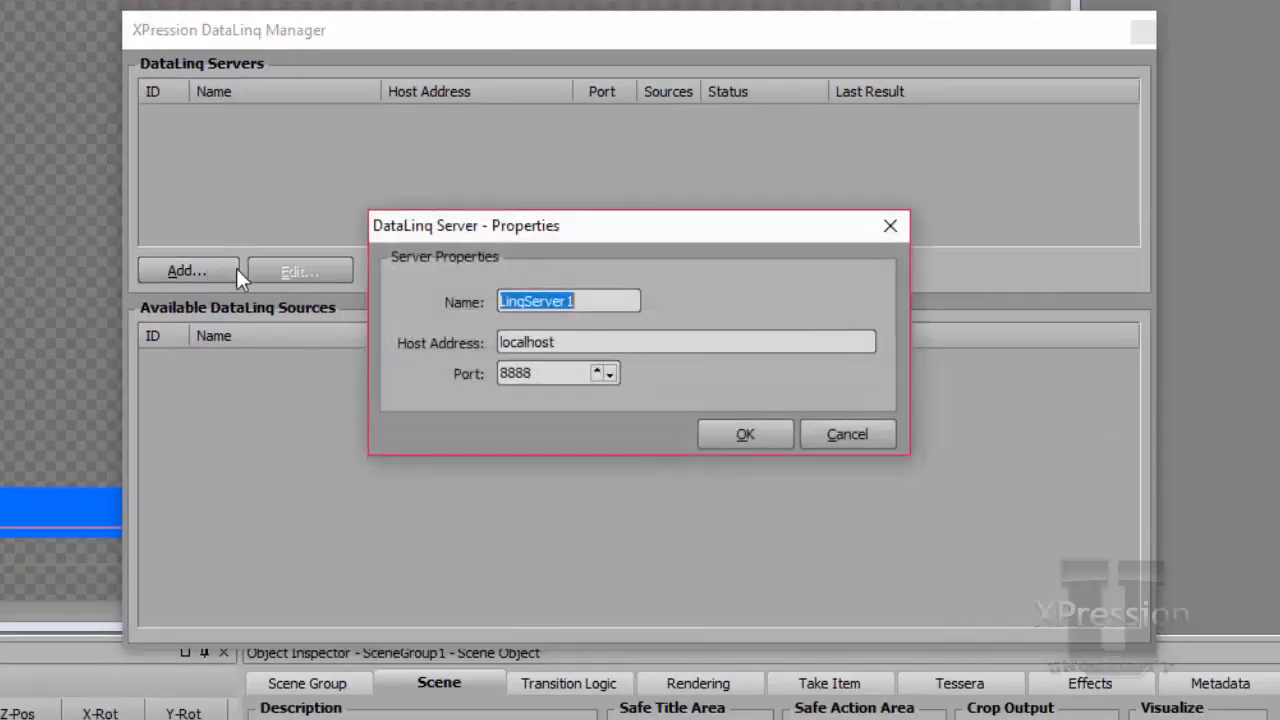
click(753, 431)
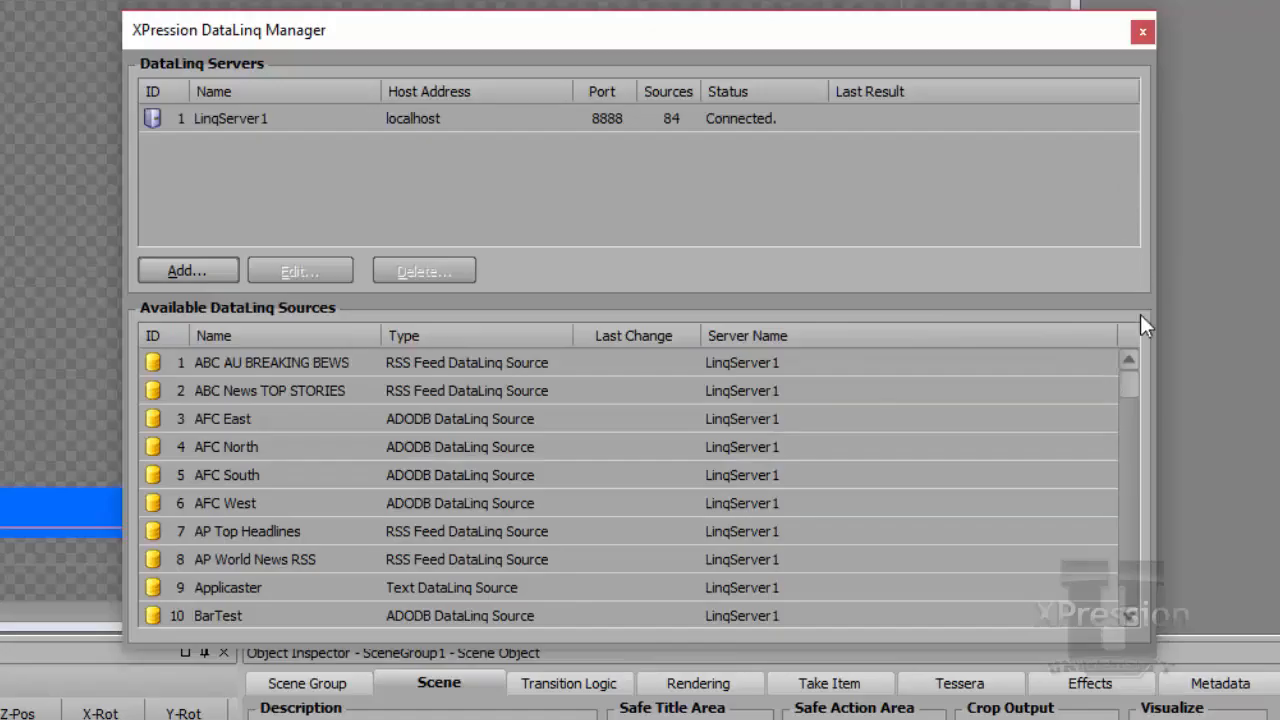
Scroll the available DataLinq sources to locate Crawl Tutorial, then close the DataLinq Manager.
drag(1134, 370, 1130, 425)
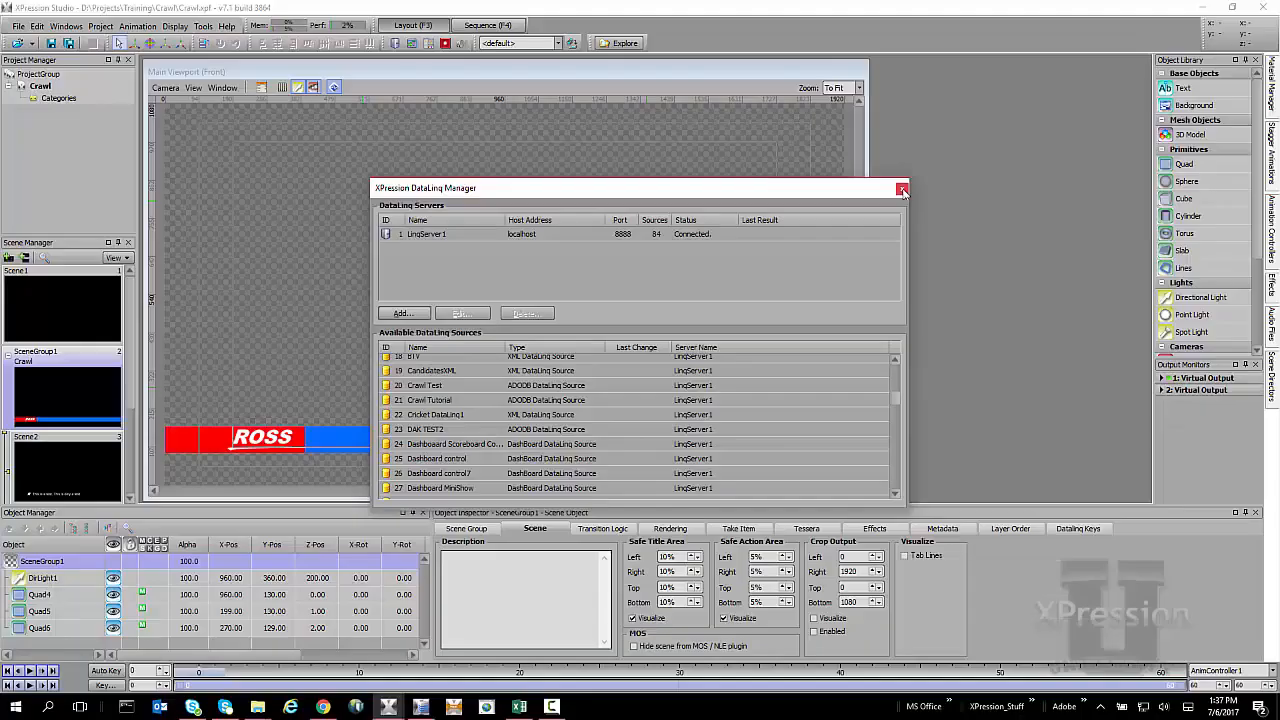
click(1139, 35)
Open Scene2, select its crawl text object, and open the text object's Data Source settings.
click(73, 460)
click(306, 446)
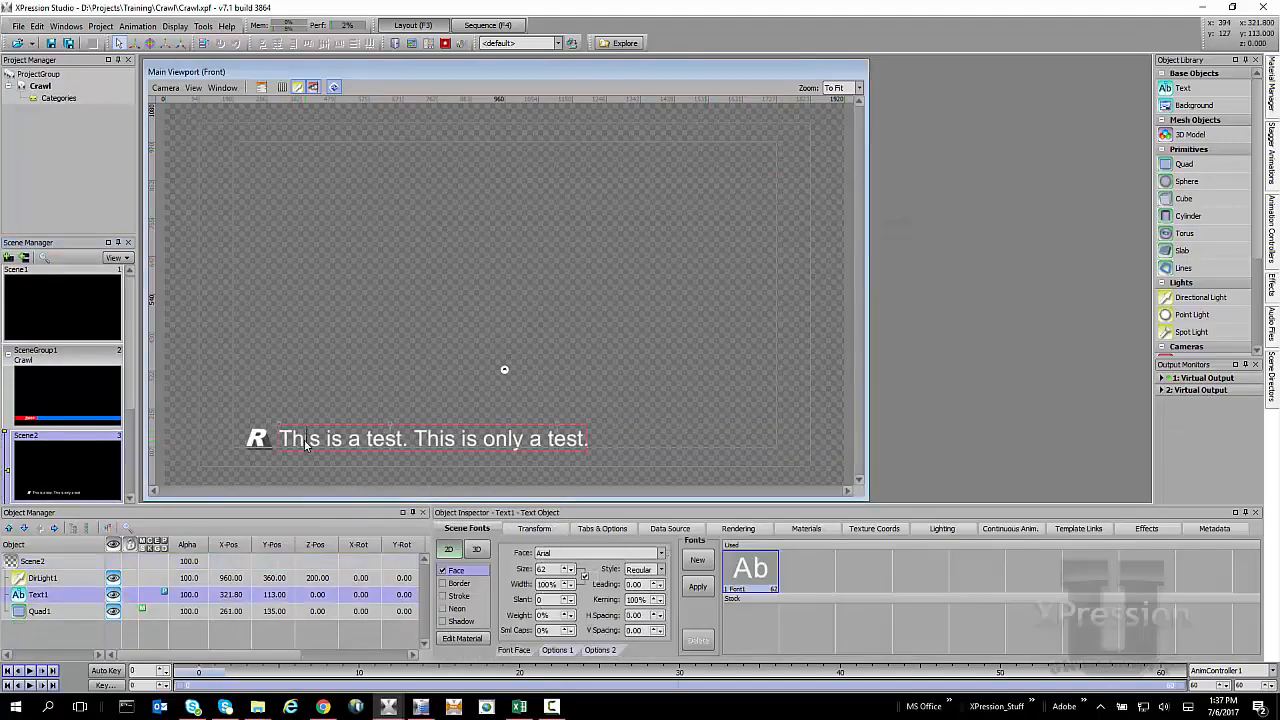
double_click(306, 445)
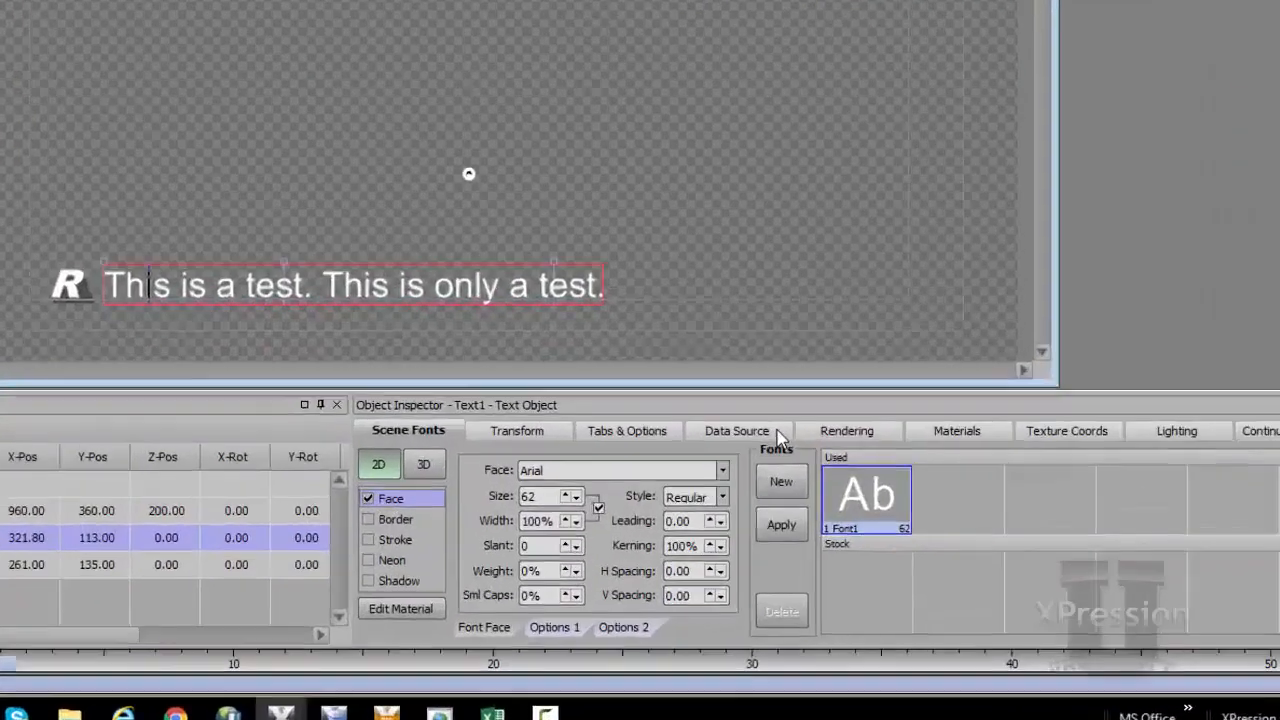
click(697, 530)
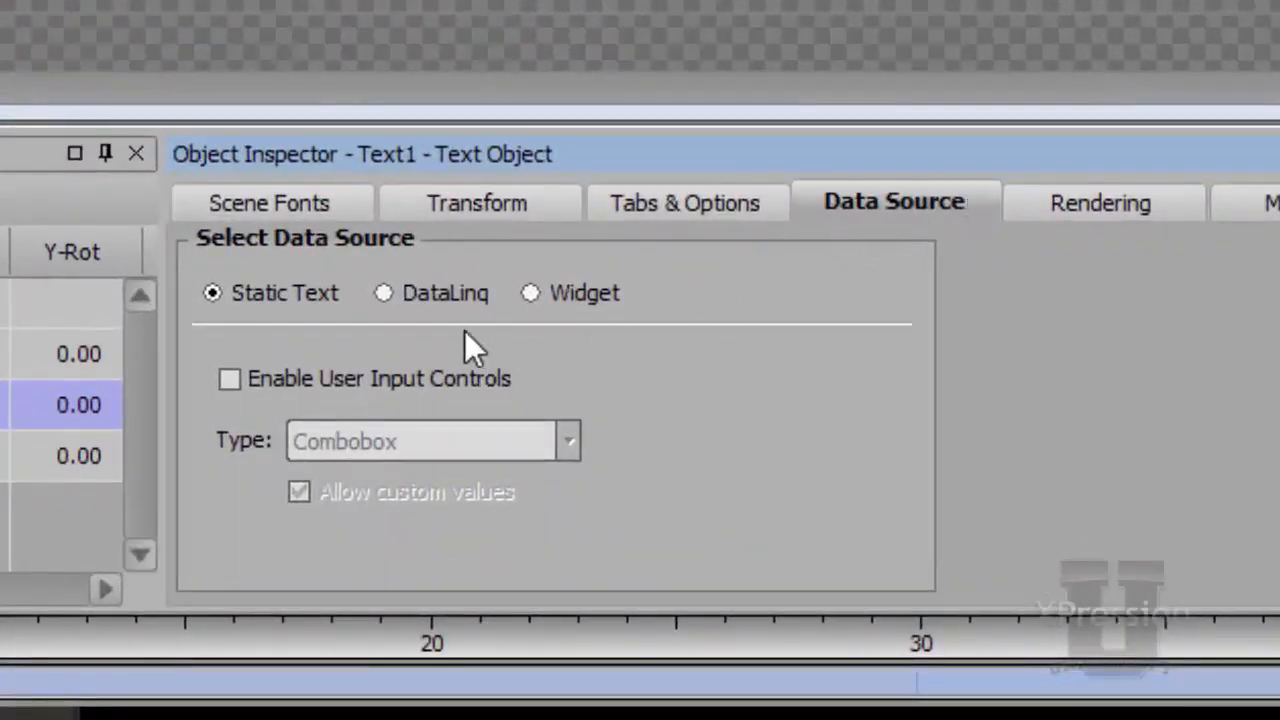
Switch the text object's data source to DataLinq and choose Crawl Tutorial as its DataLinq source.
click(411, 289)
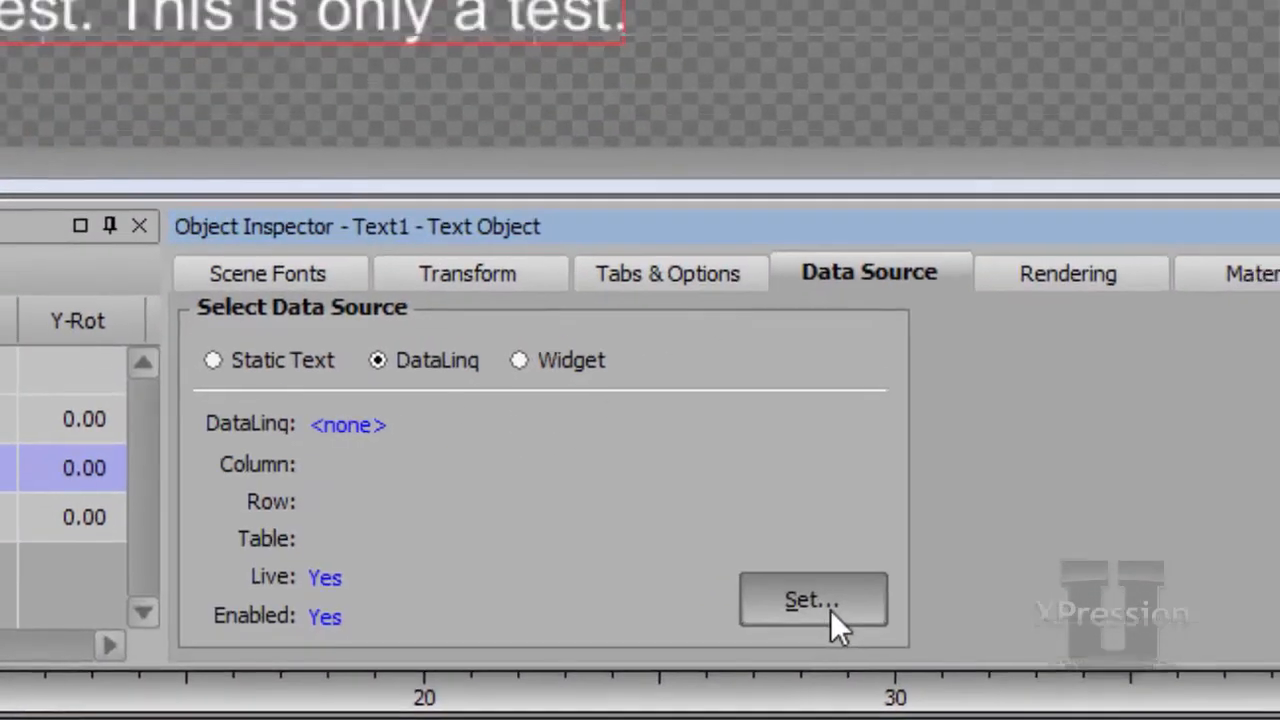
click(846, 560)
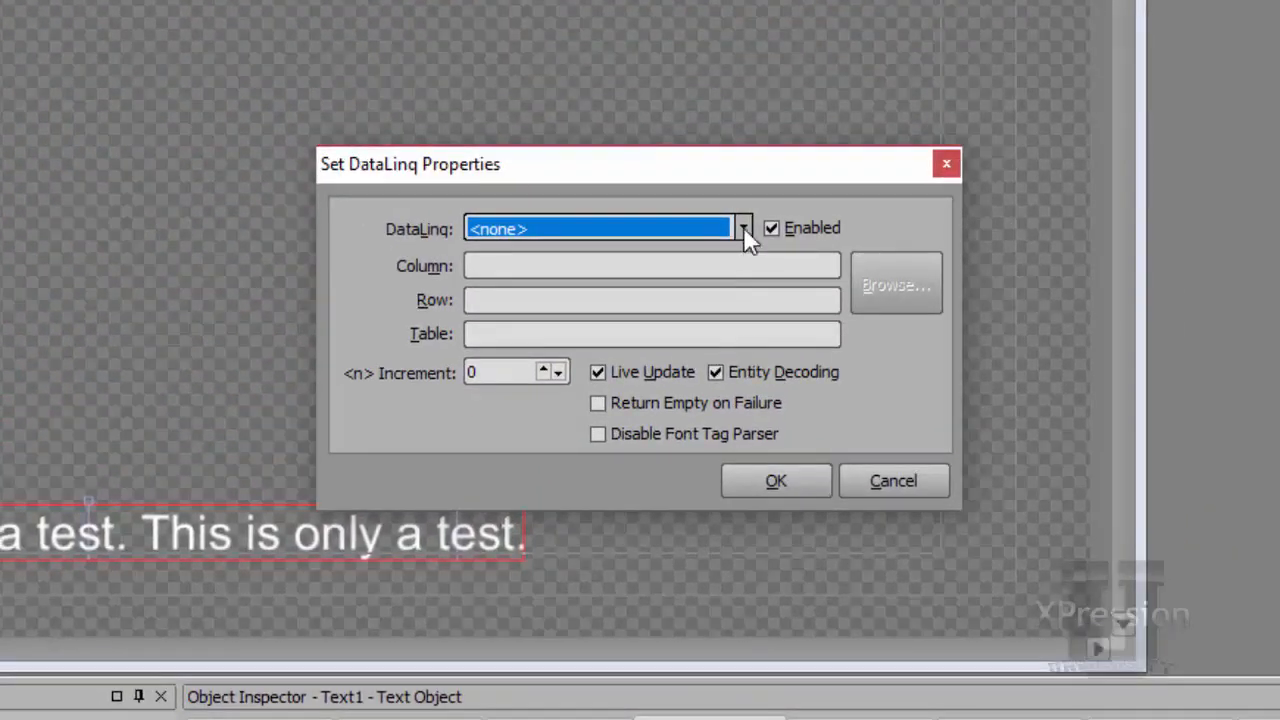
click(743, 226)
drag(745, 277, 745, 294)
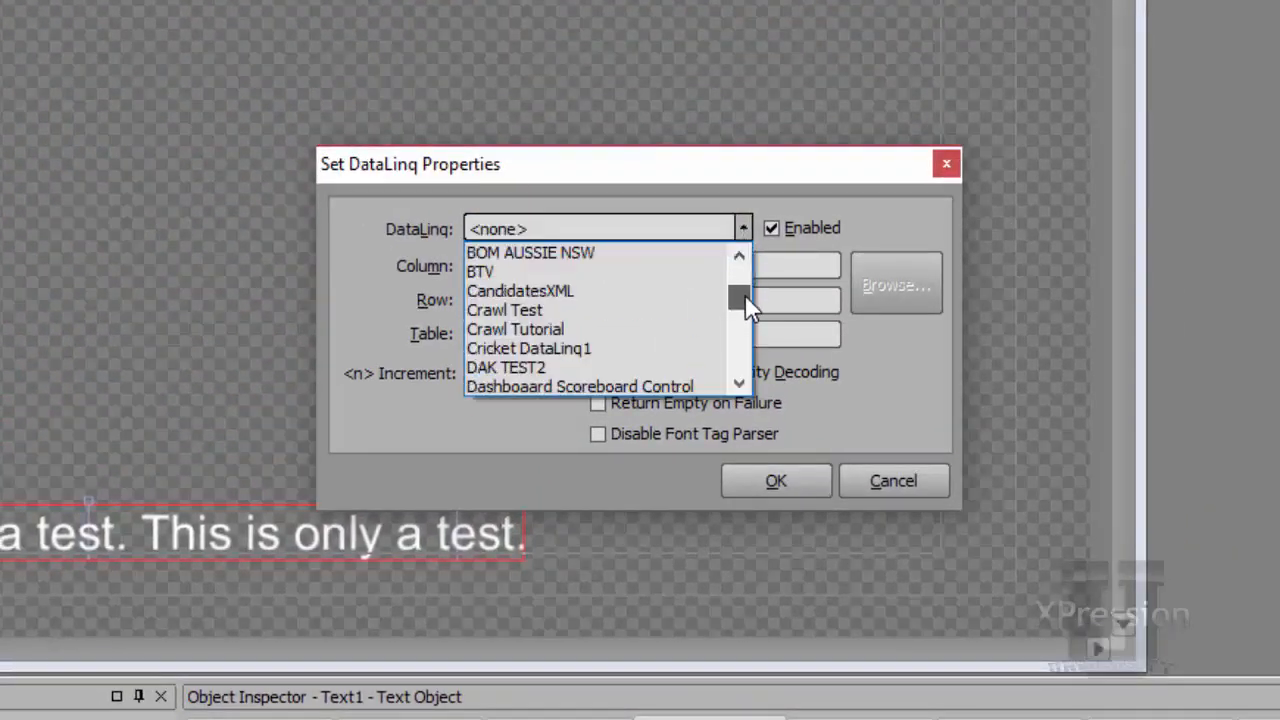
click(634, 325)
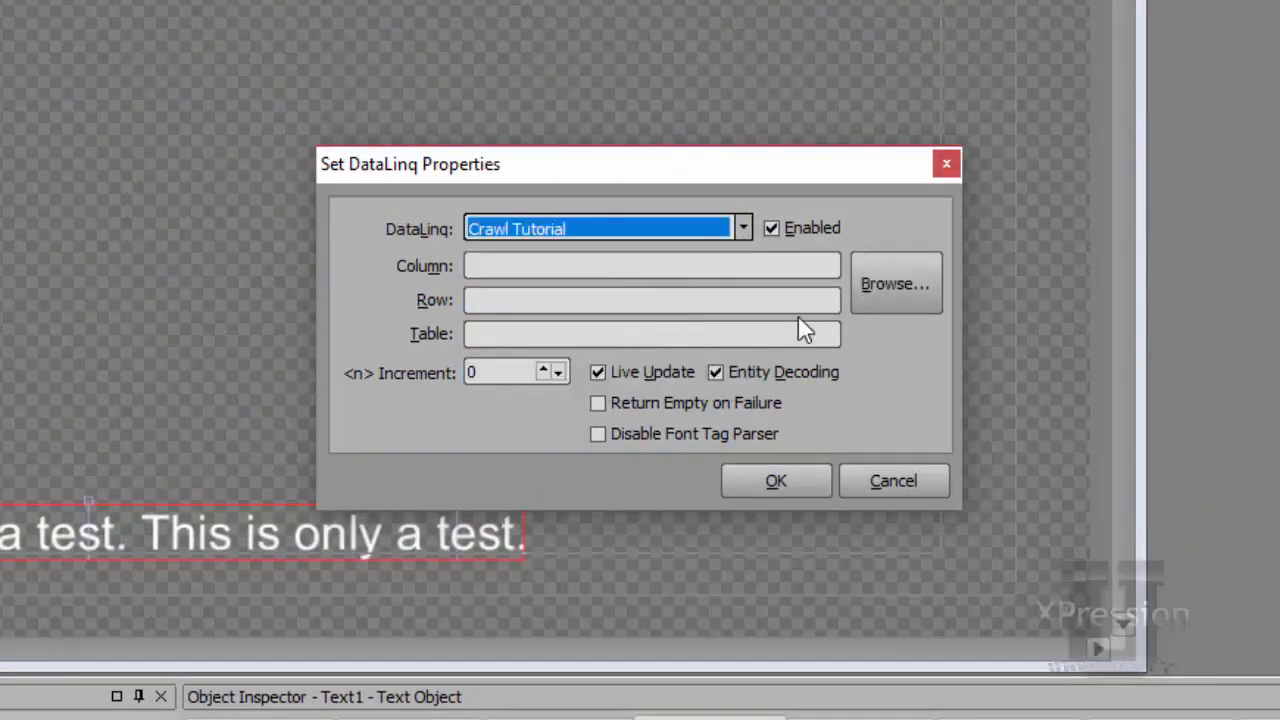
Bind the text to the Text column, row 1 of the spreadsheet, and copy the object's DataLinq settings.
click(874, 290)
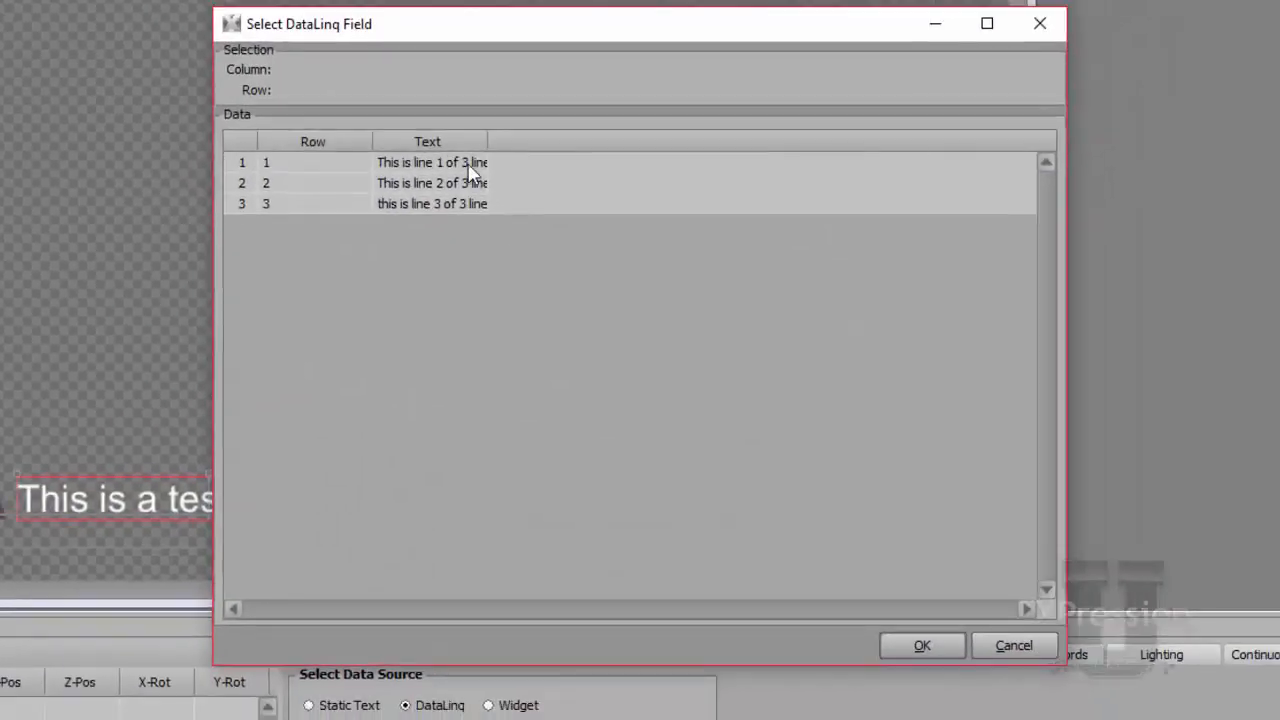
click(448, 137)
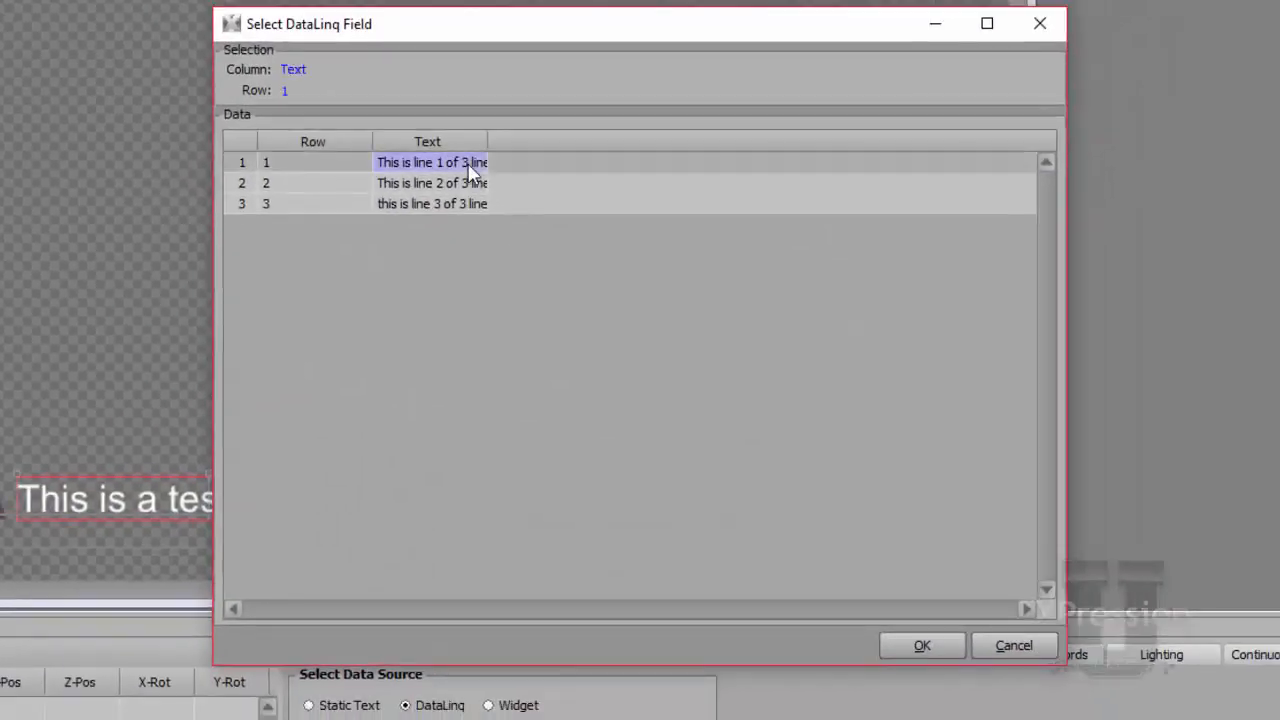
click(916, 636)
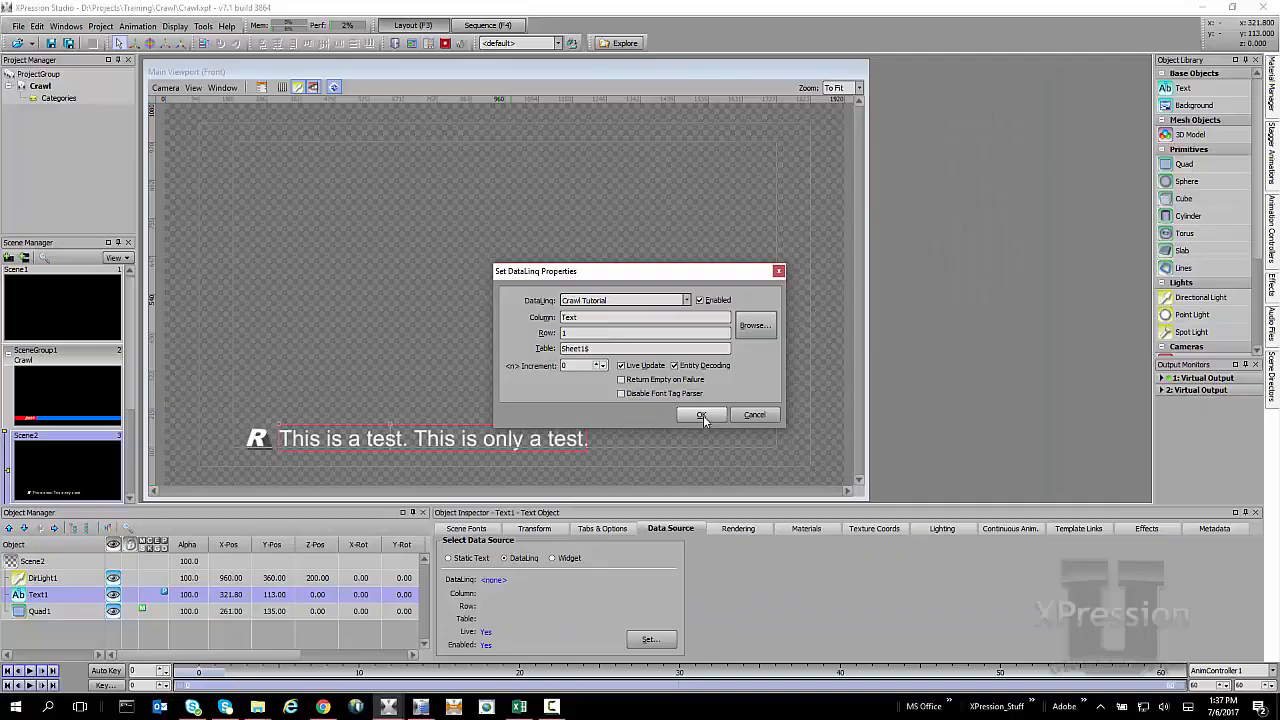
click(702, 416)
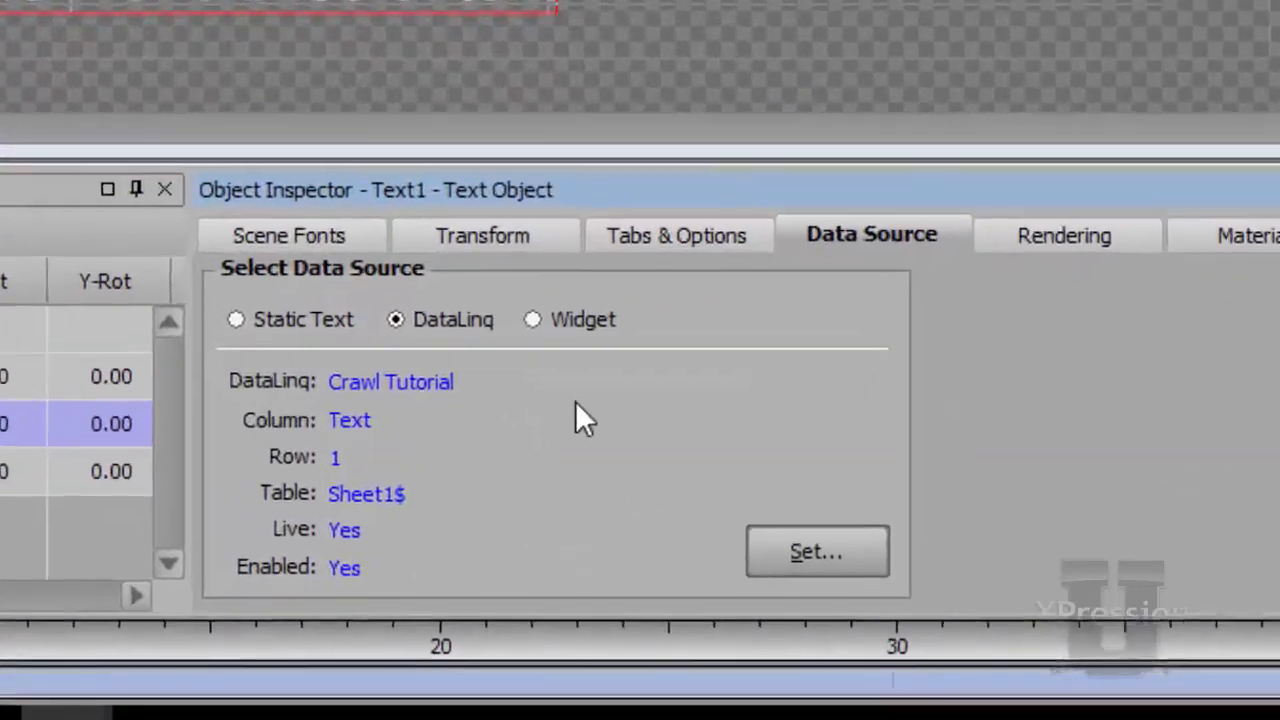
right_click(567, 588)
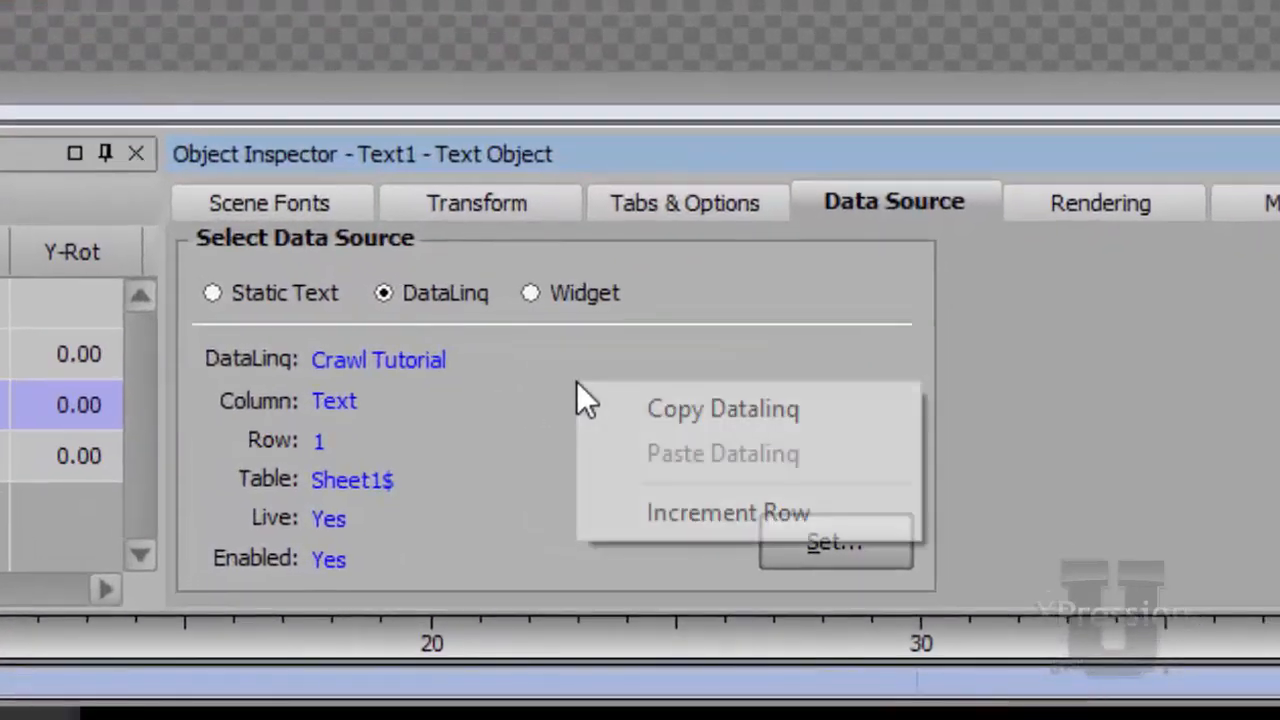
click(640, 414)
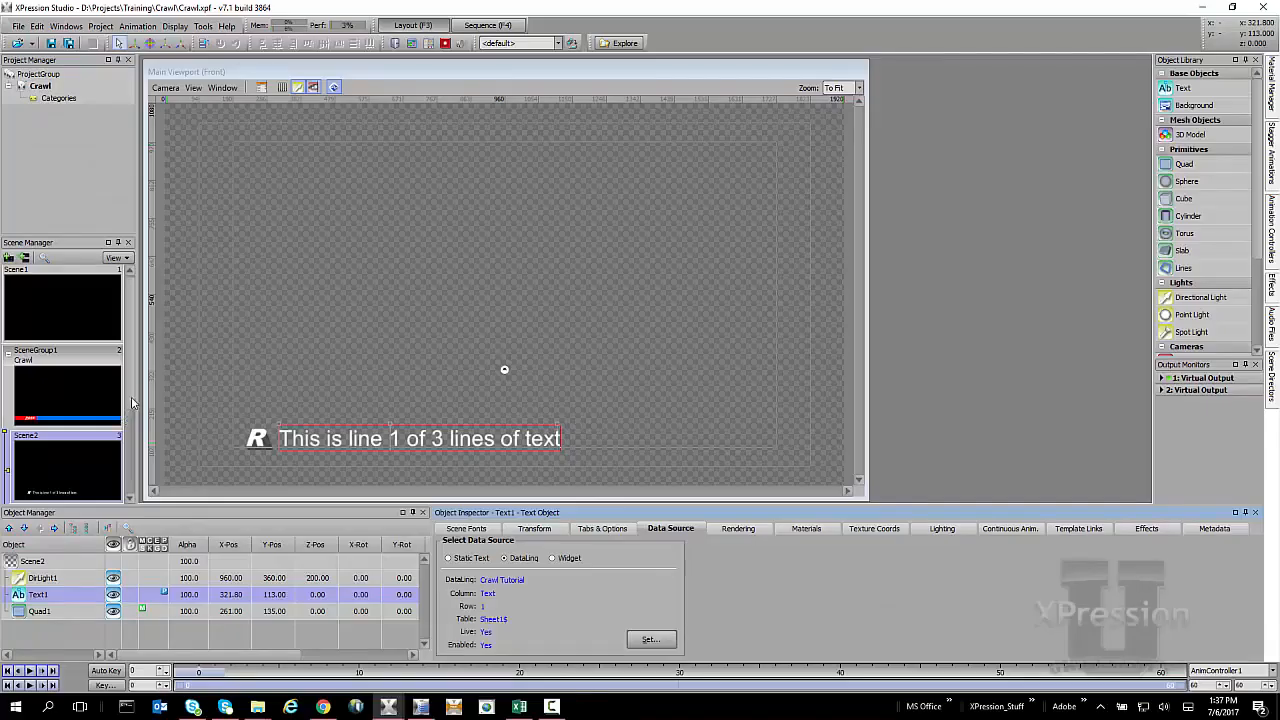
Paste the copied DataLinq settings into Scene3's text object and increment its row to 2.
drag(132, 400, 132, 440)
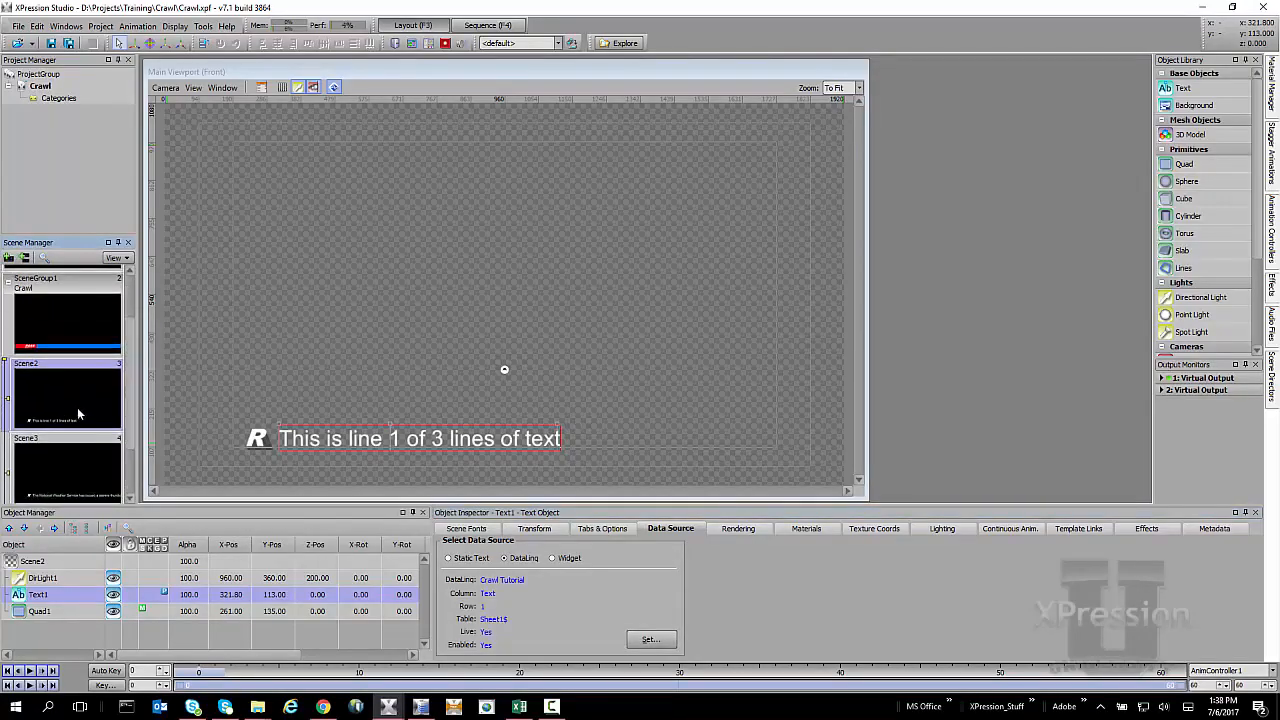
click(71, 464)
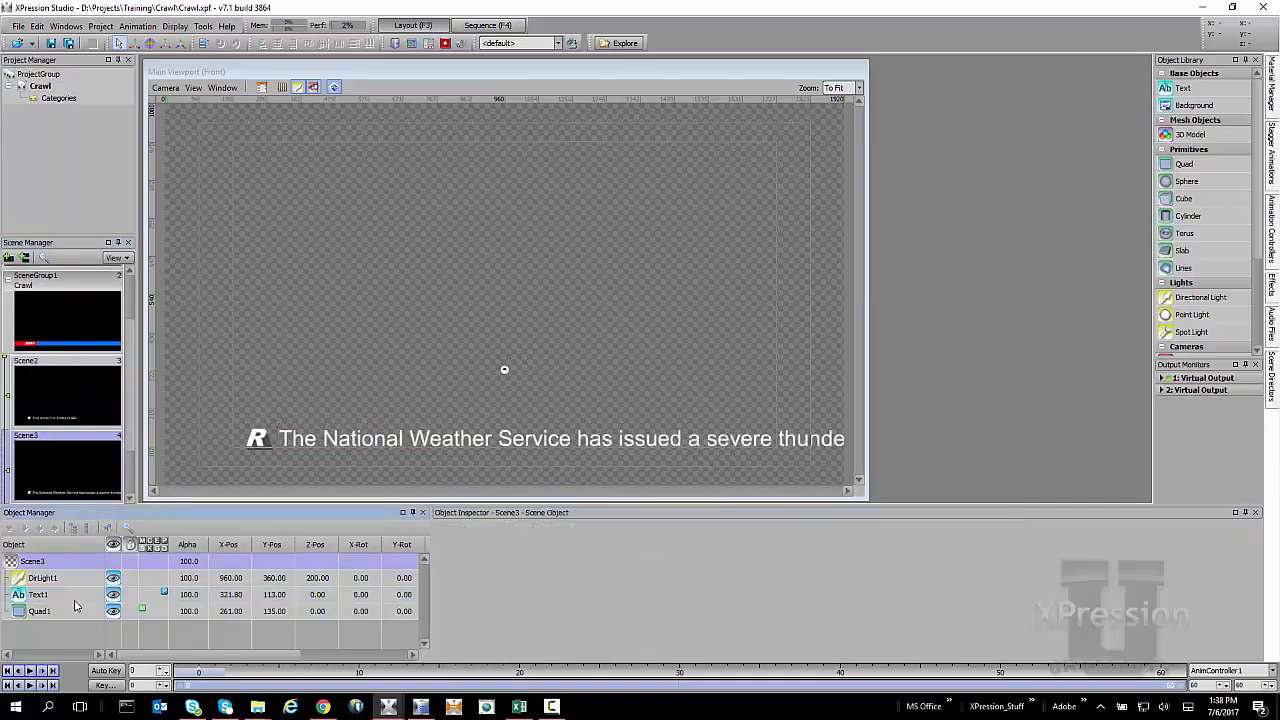
click(74, 596)
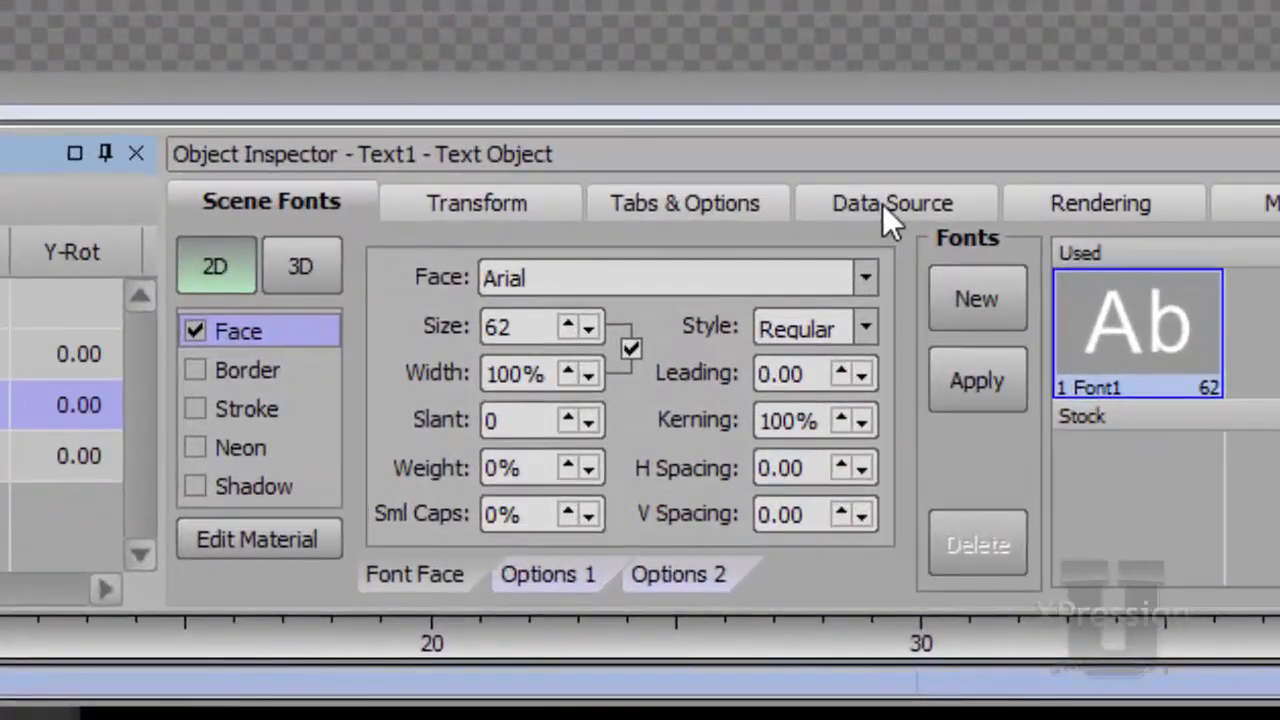
click(882, 204)
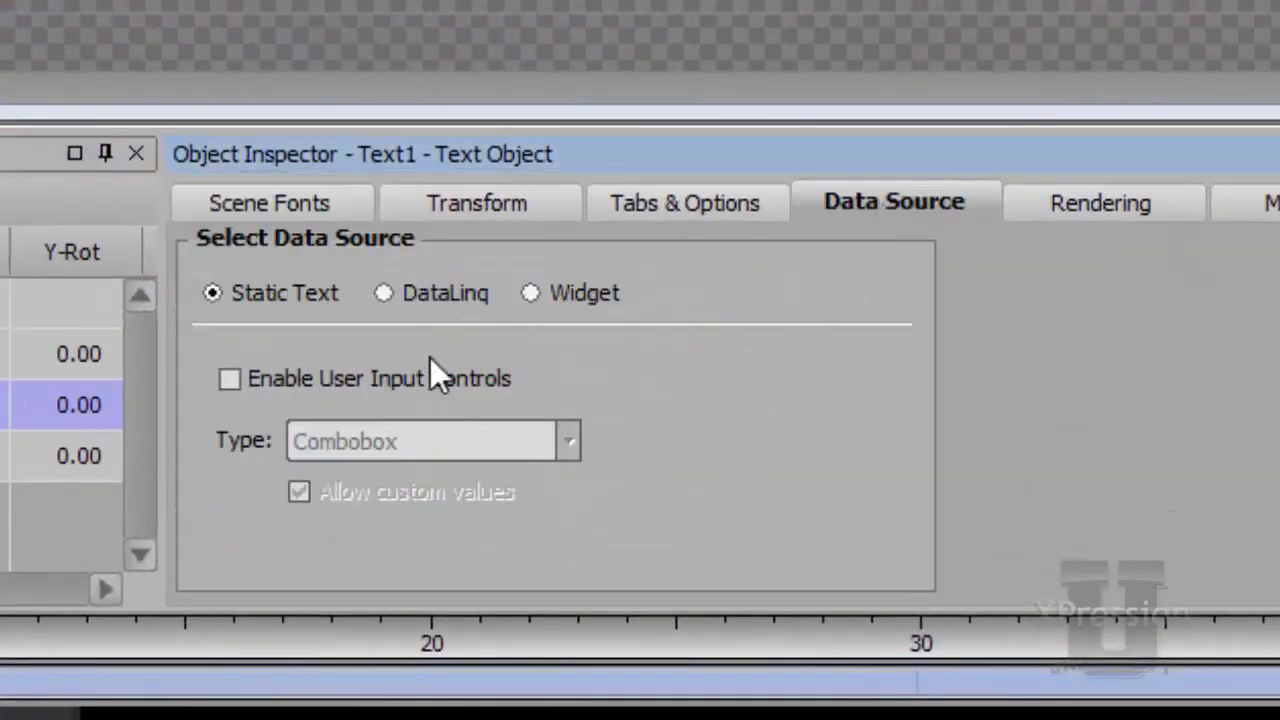
click(430, 293)
right_click(629, 396)
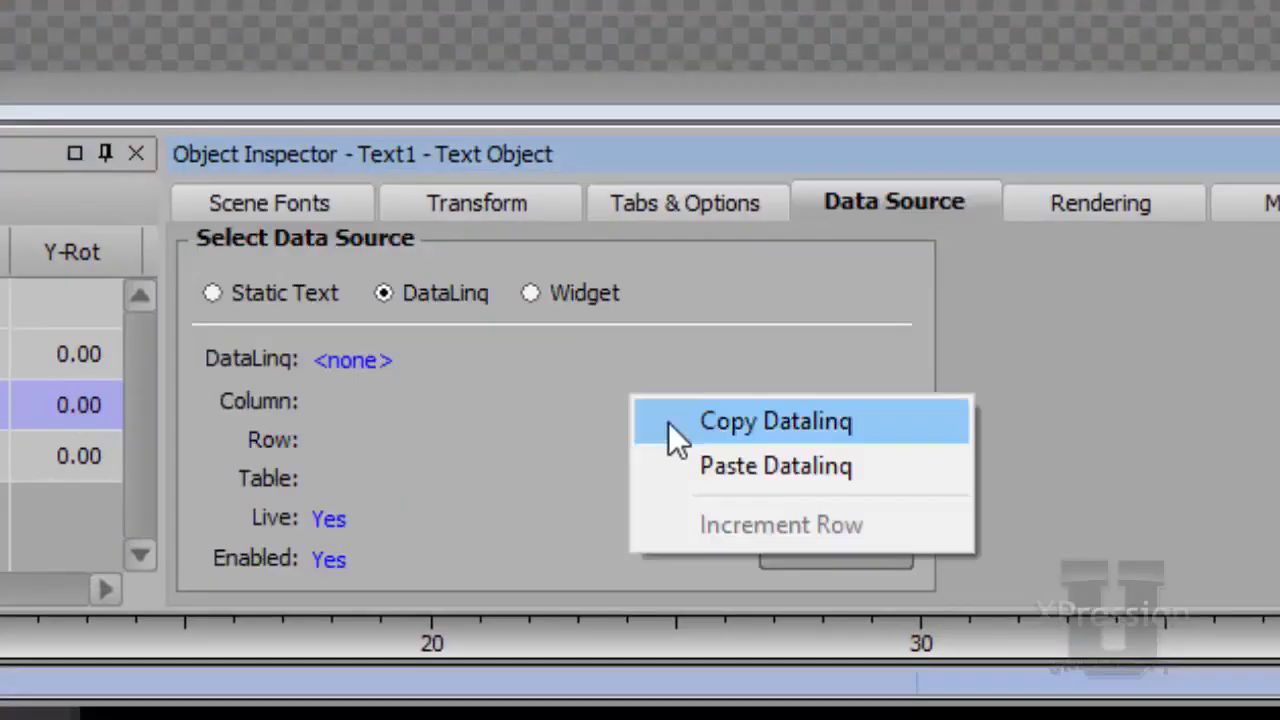
click(680, 488)
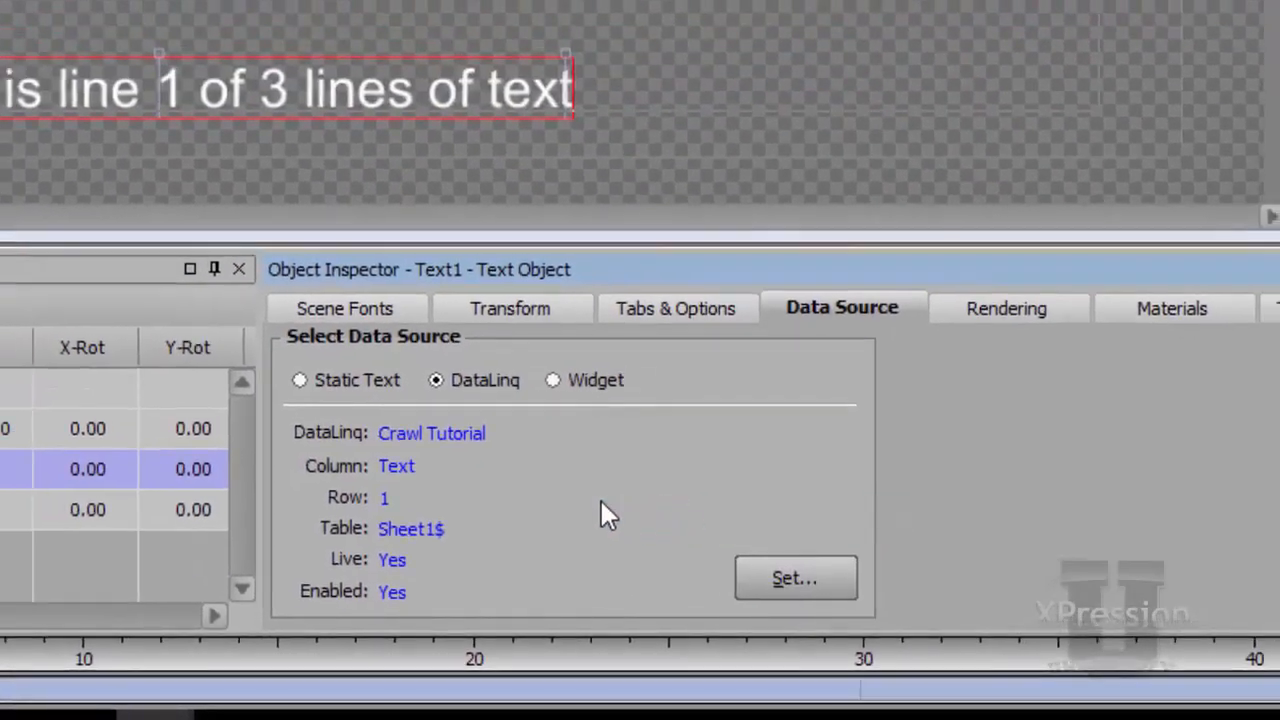
right_click(601, 502)
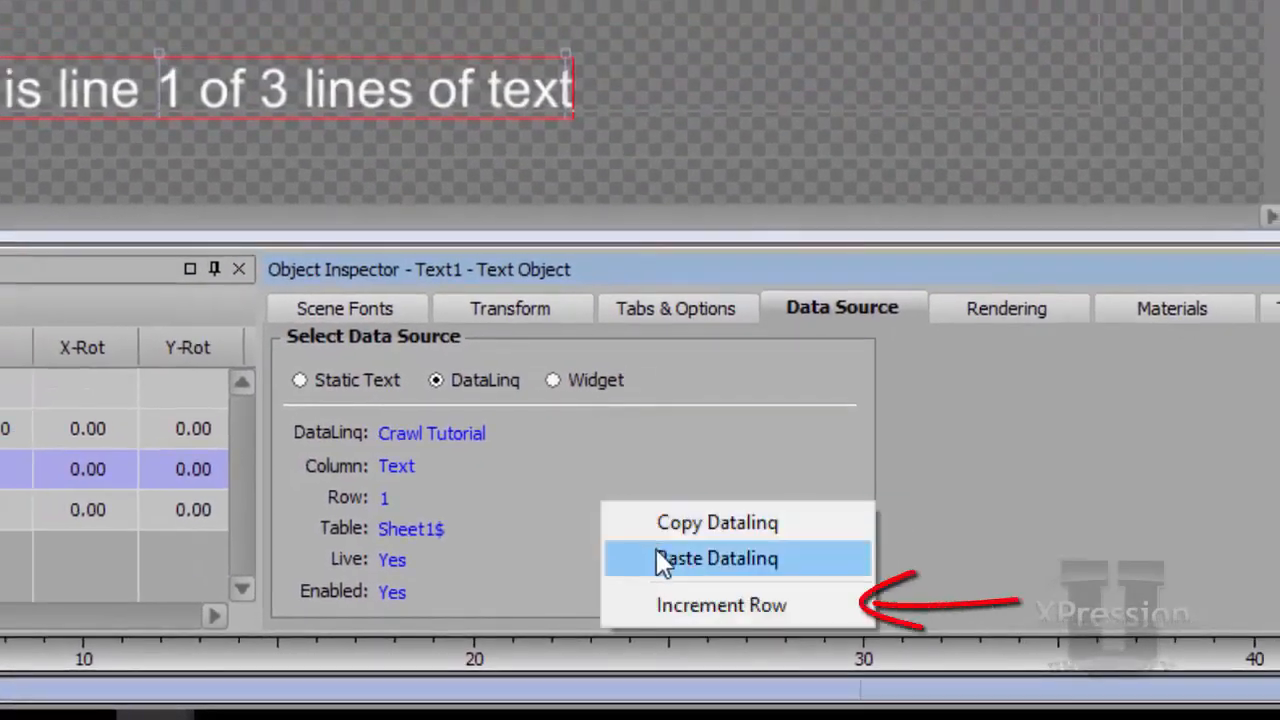
click(690, 612)
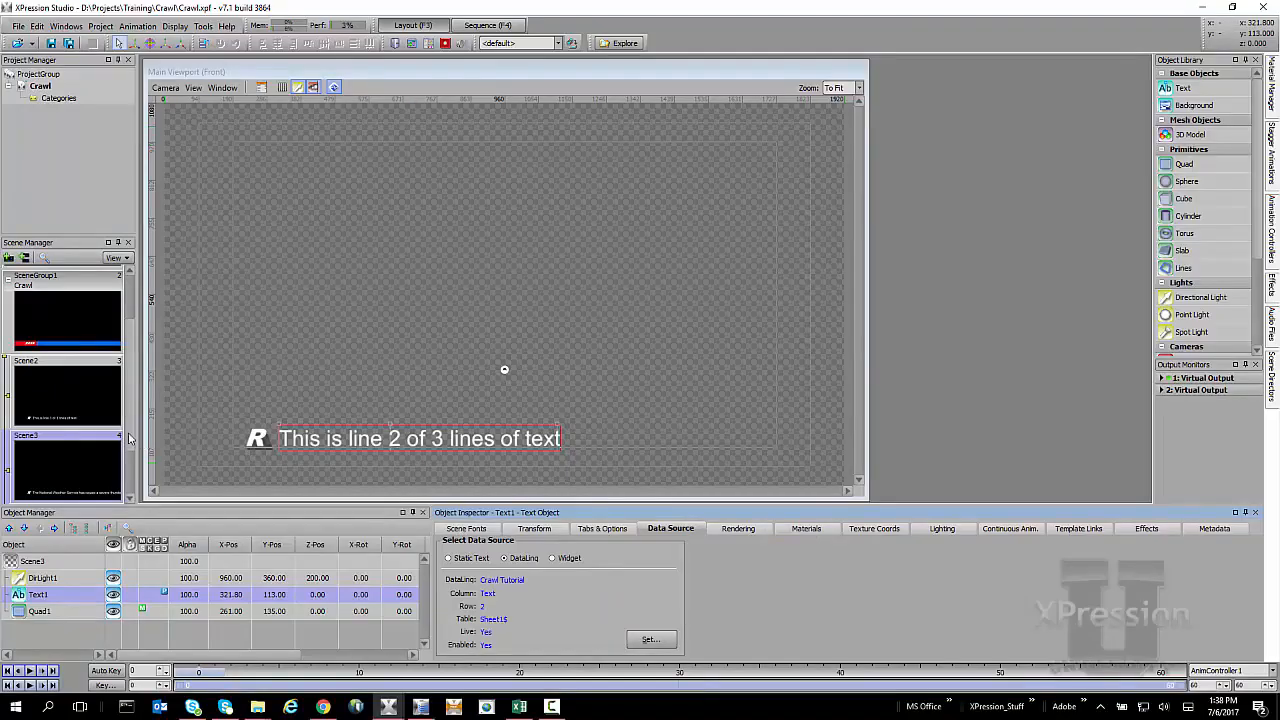
Paste the DataLinq settings into Scene4's text object and increment its row twice to 3.
scroll(128, 438, down, 1)
click(66, 467)
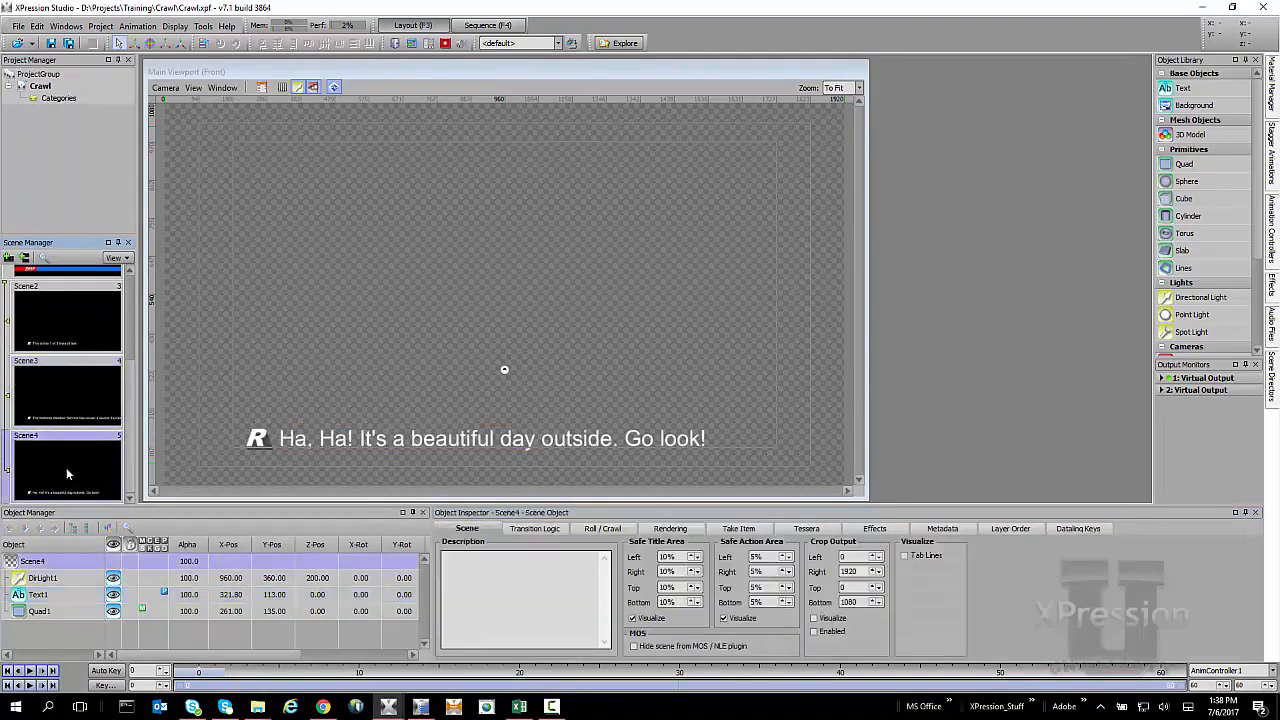
click(62, 597)
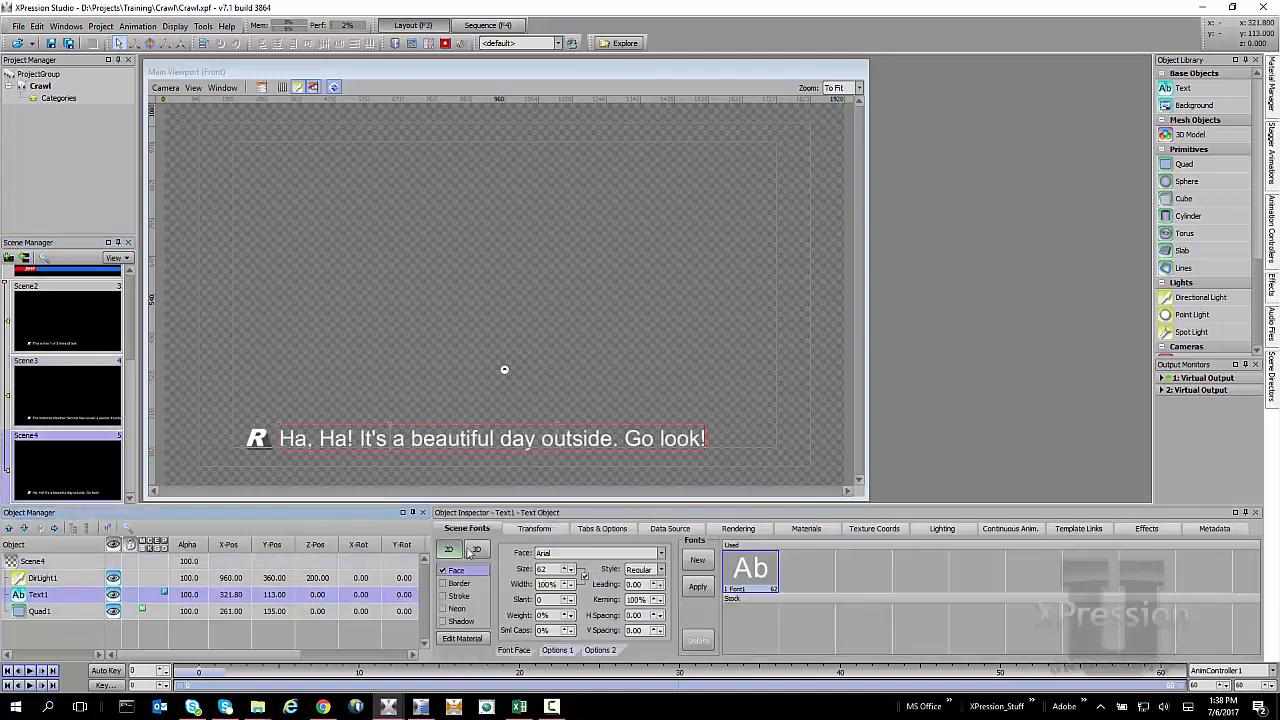
click(650, 530)
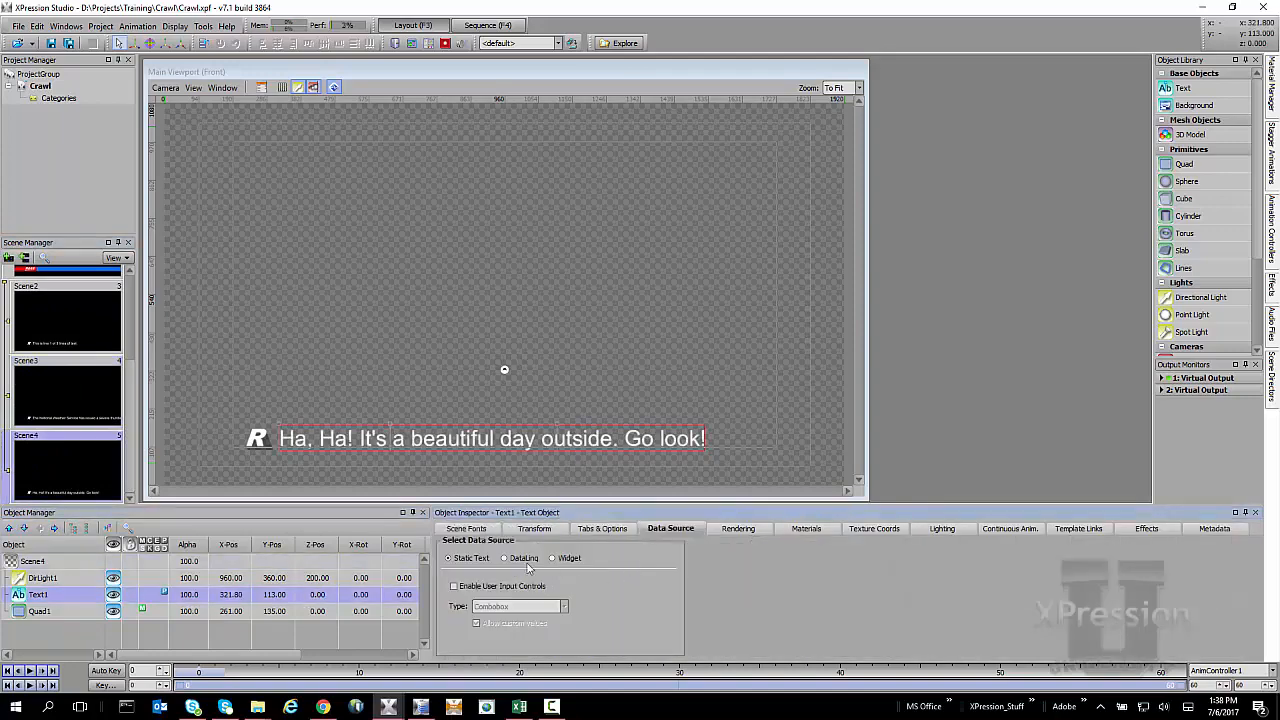
click(527, 563)
right_click(609, 605)
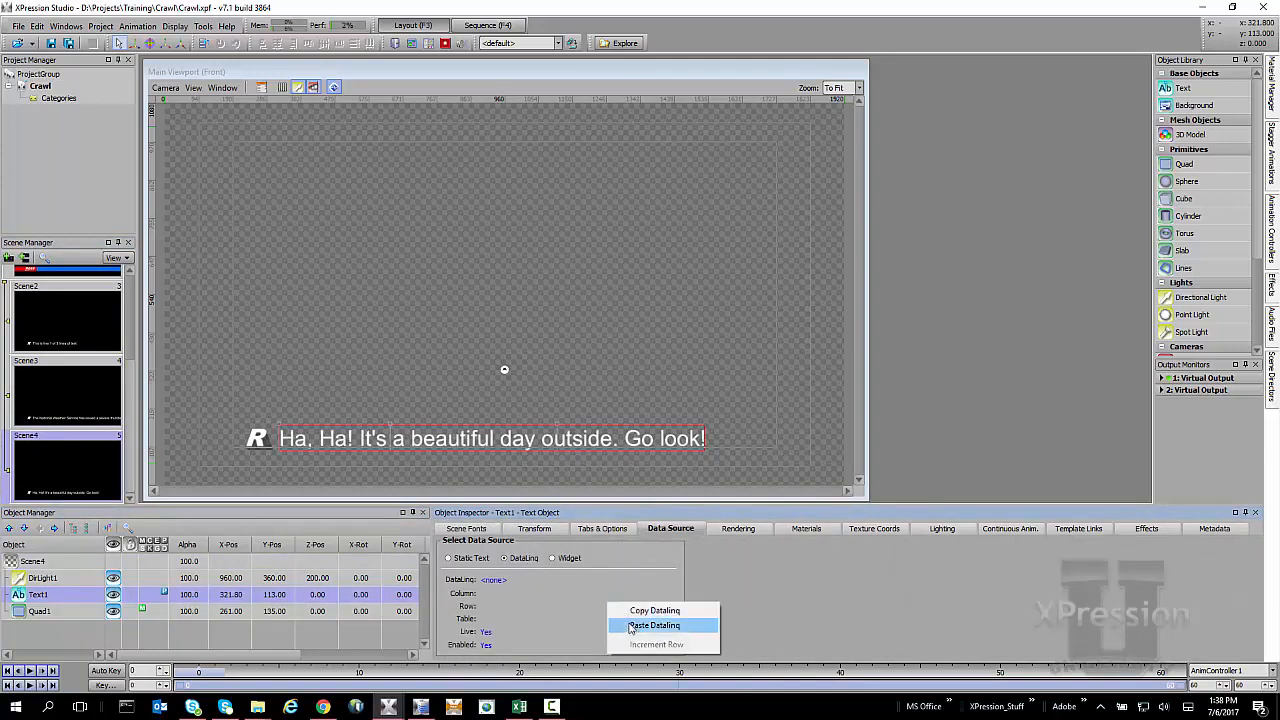
click(630, 625)
right_click(582, 595)
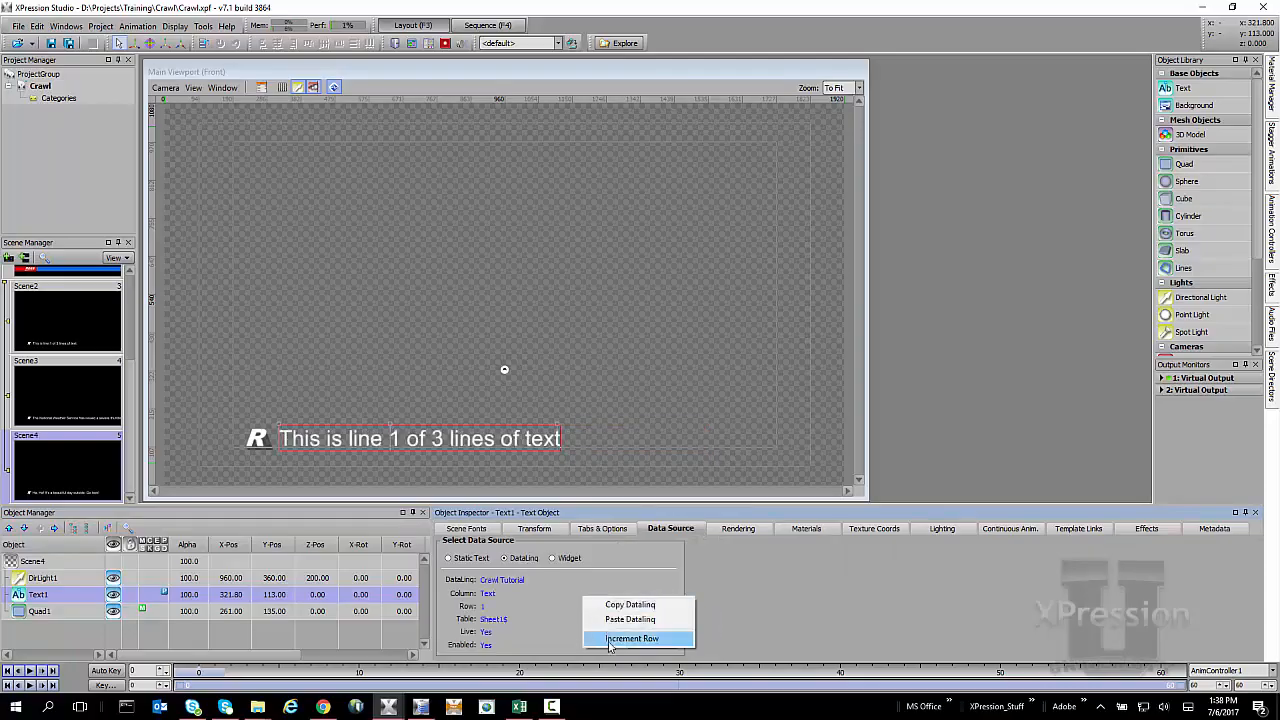
click(609, 640)
right_click(591, 584)
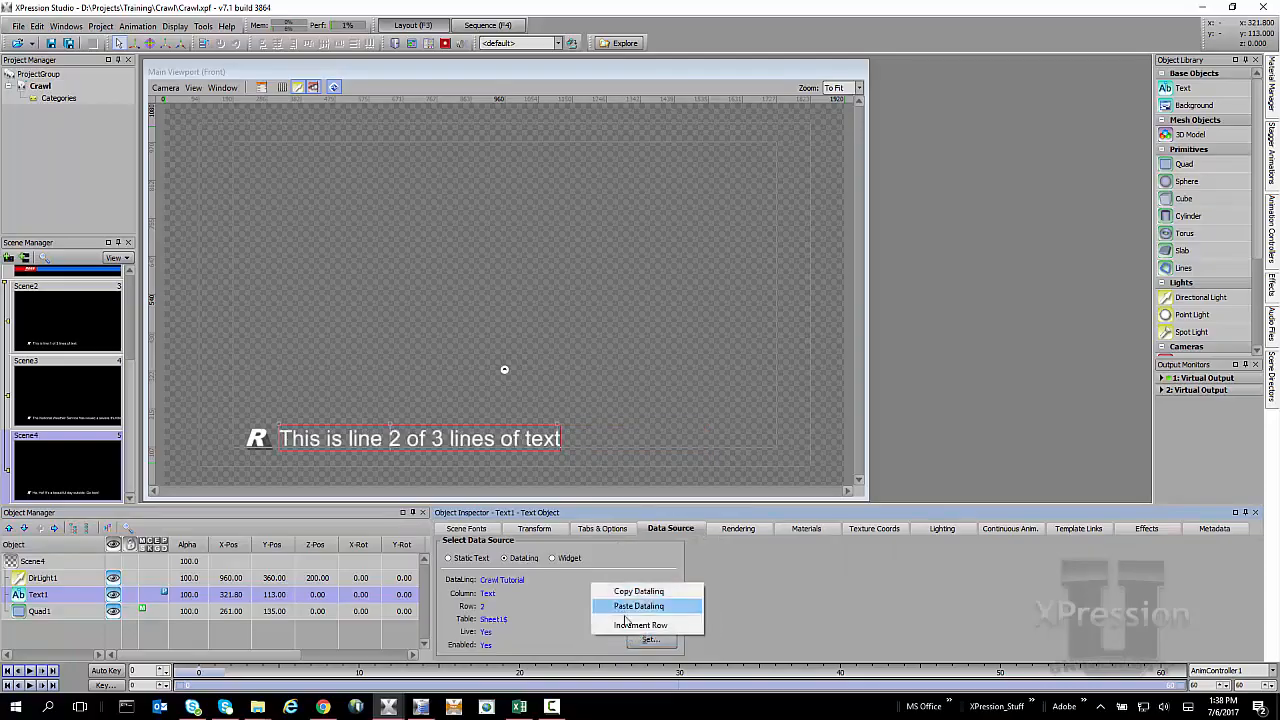
click(628, 626)
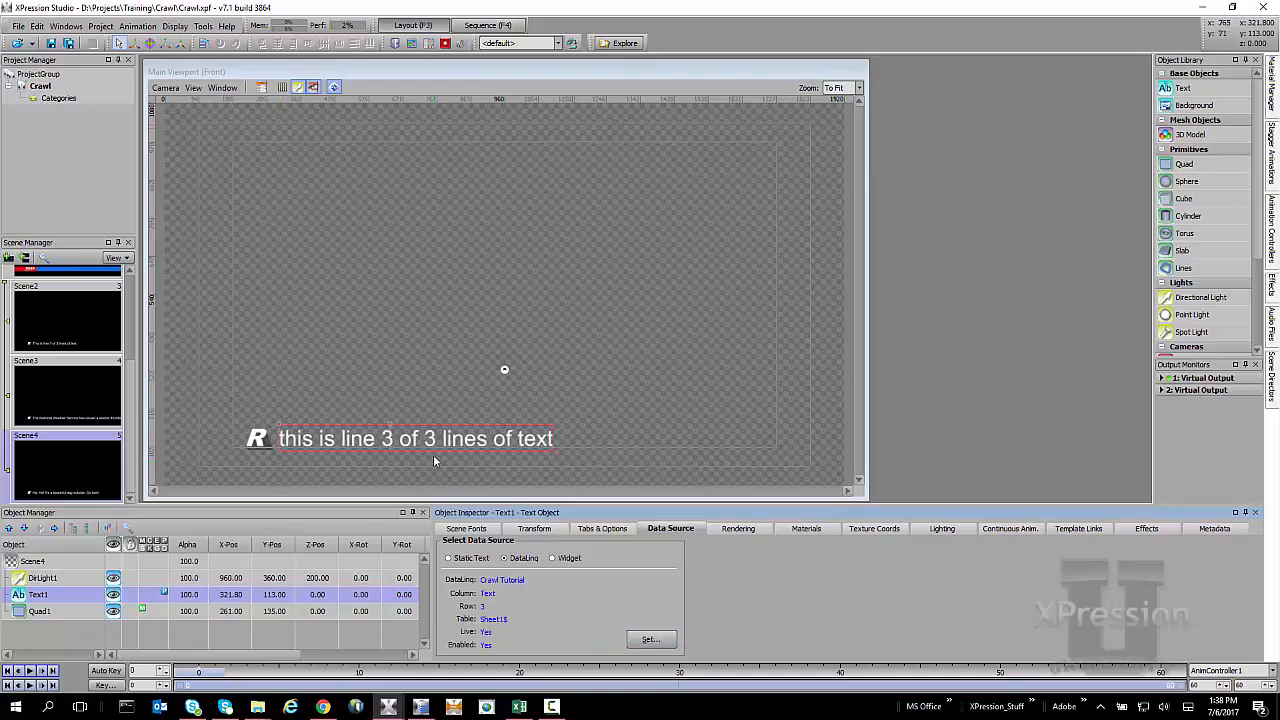
Select the Crawl scene group SceneGroup1 and take it to air.
scroll(71, 375, up, 3)
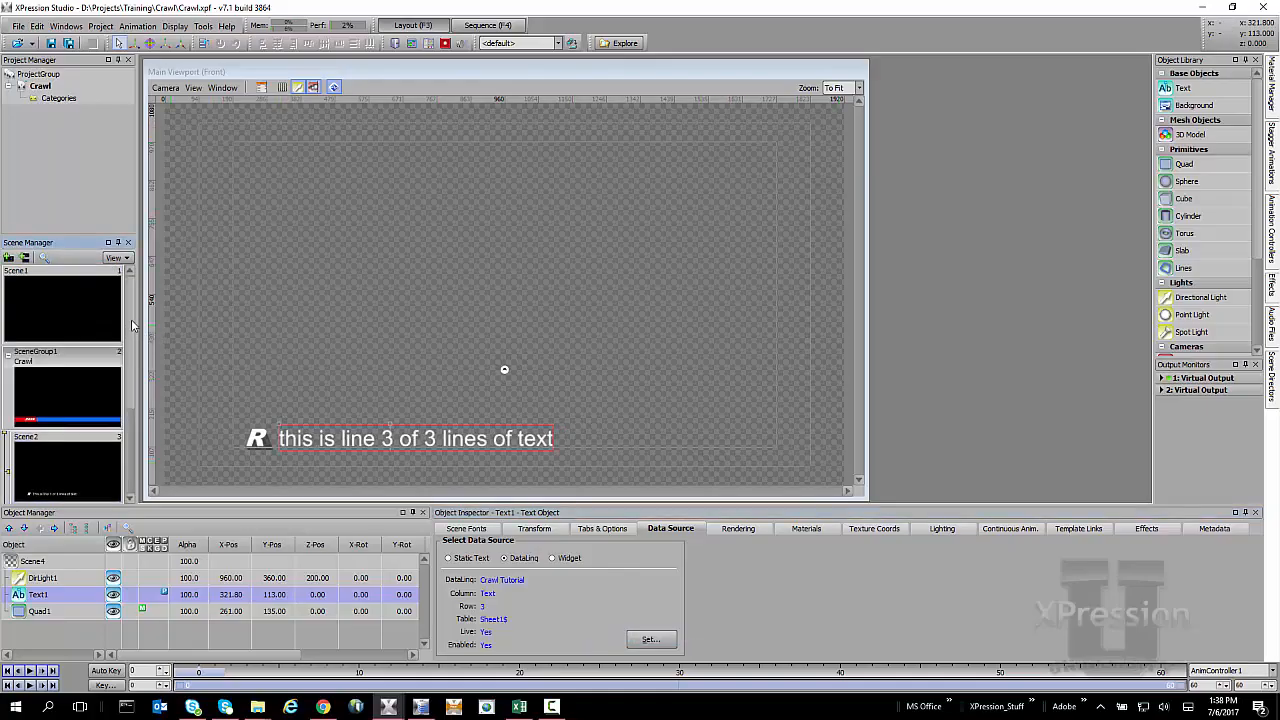
click(71, 375)
key(space)
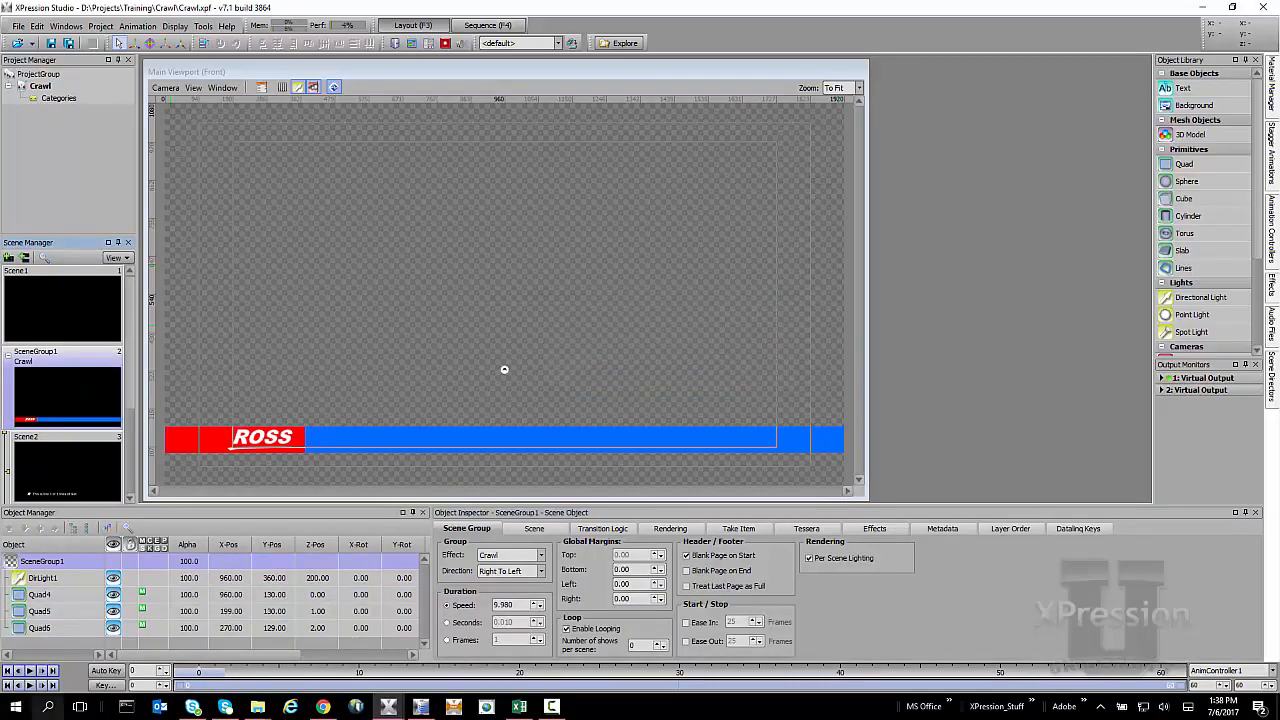
Bring up Virtual Output 1 to watch the crawl play, then clear the output.
mouse_move(388, 706)
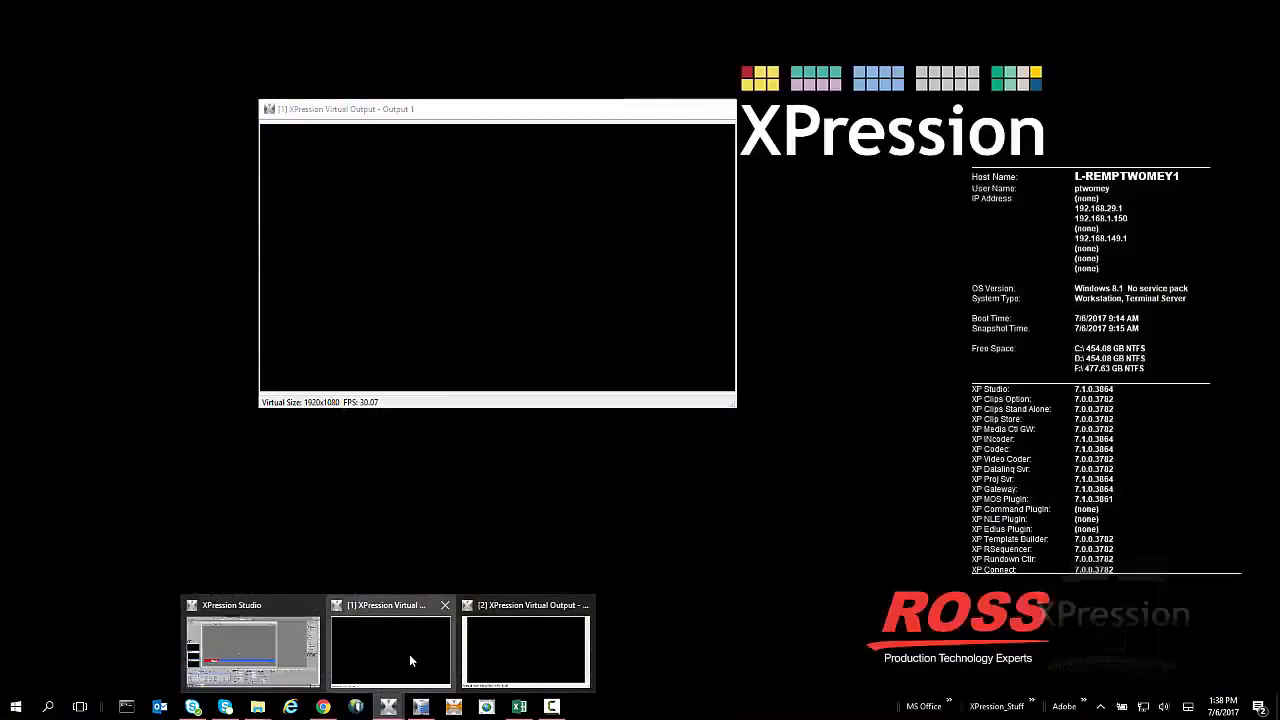
click(409, 654)
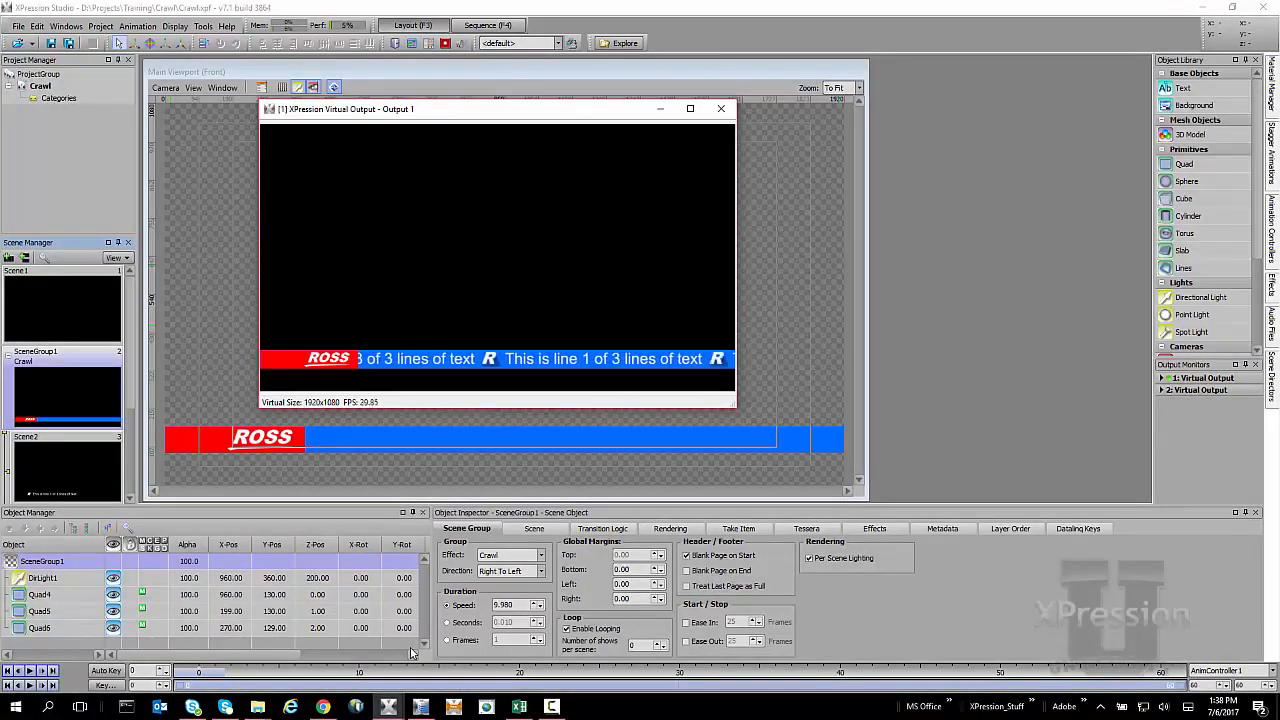
key(Escape)
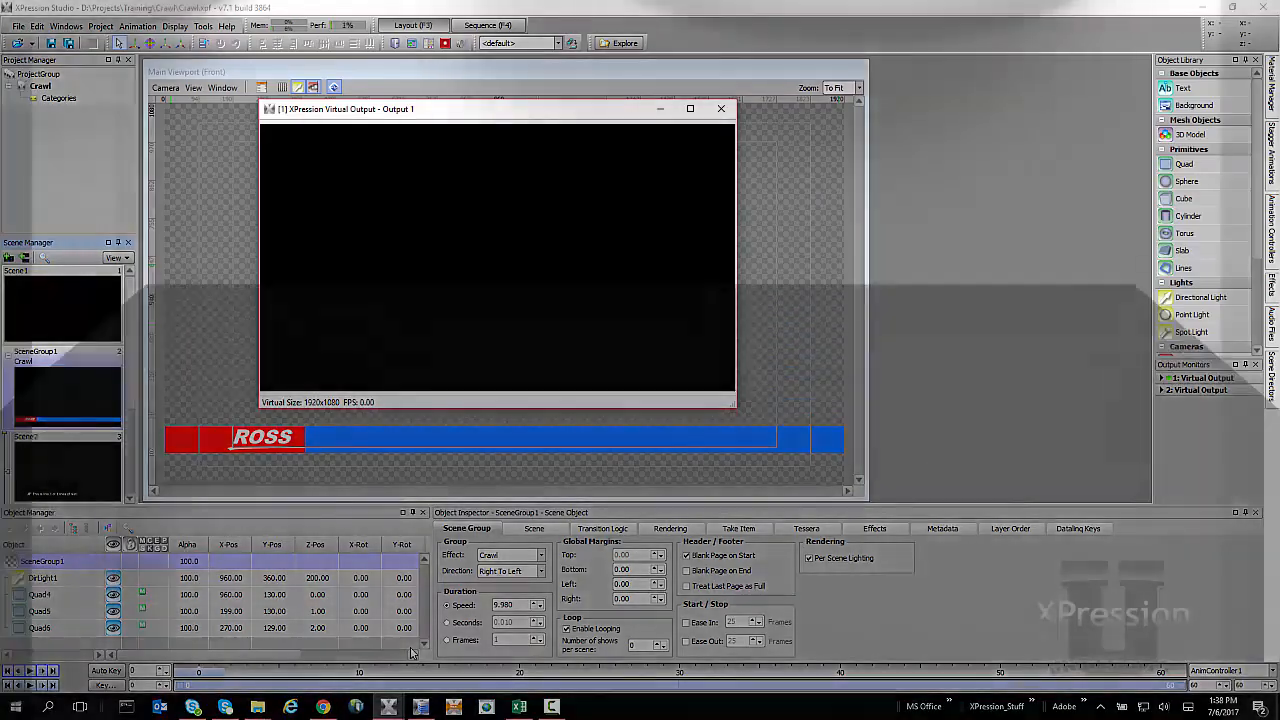